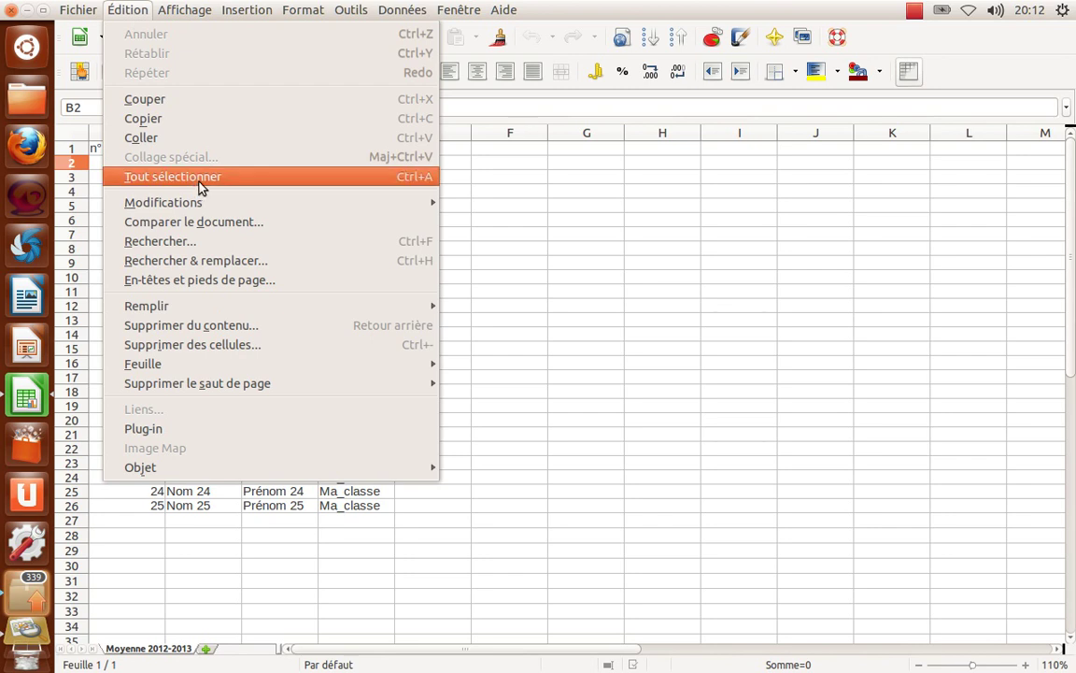
- Set the content spacing to a synchronised 2 mm on all sides for every cell in the sheet
click(199, 188)
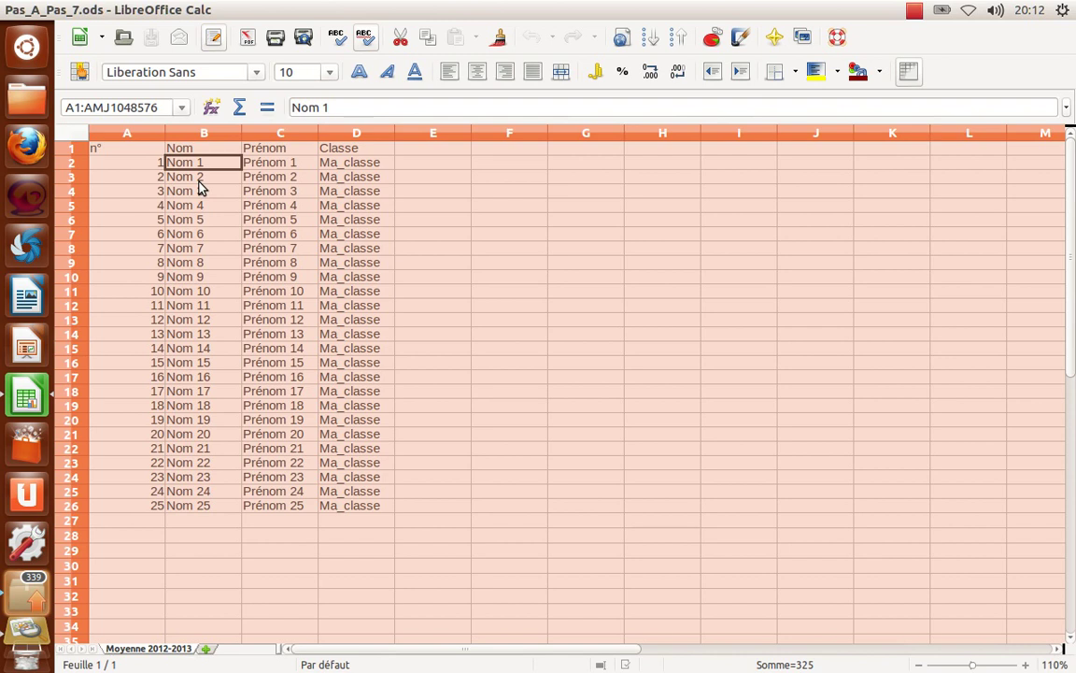
key(ctrl+1)
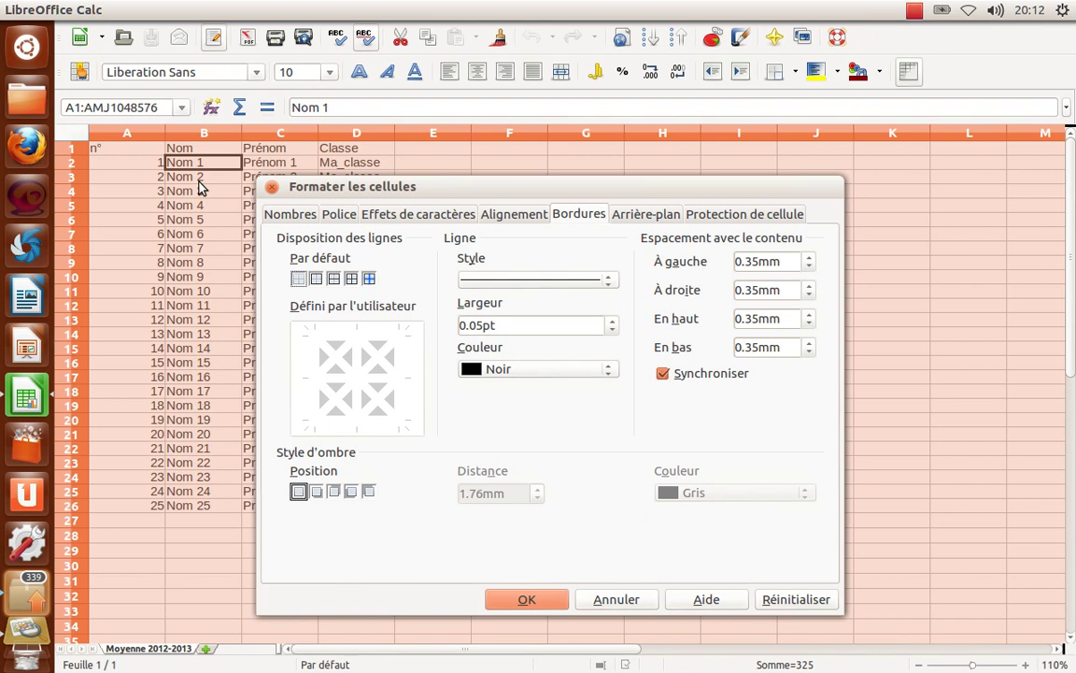
click(286, 218)
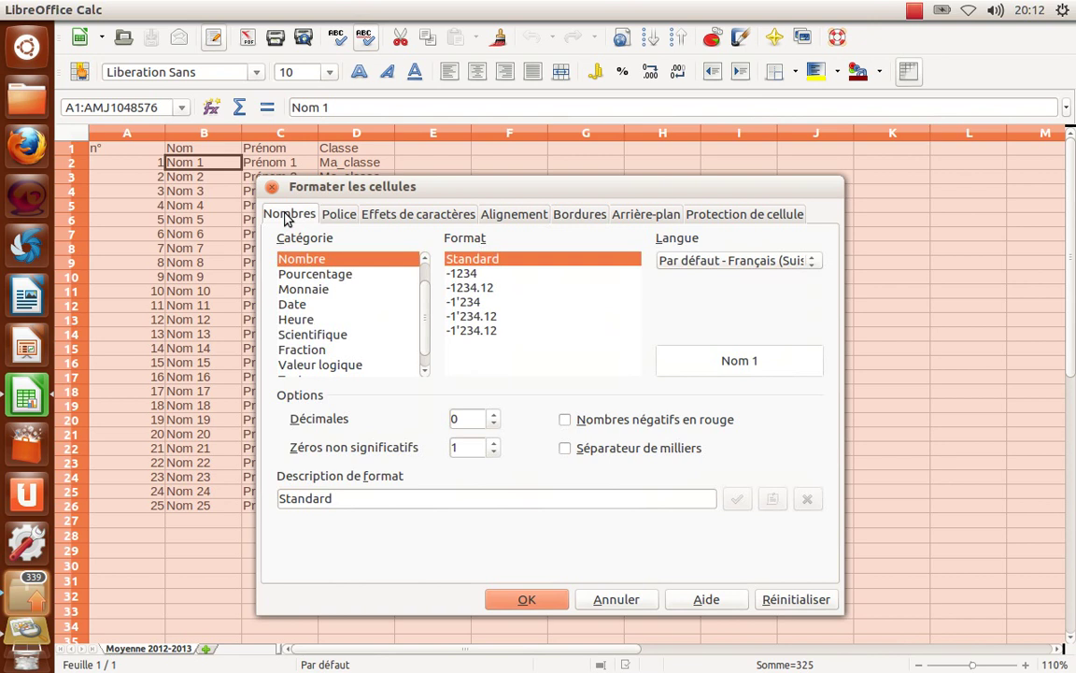
click(335, 216)
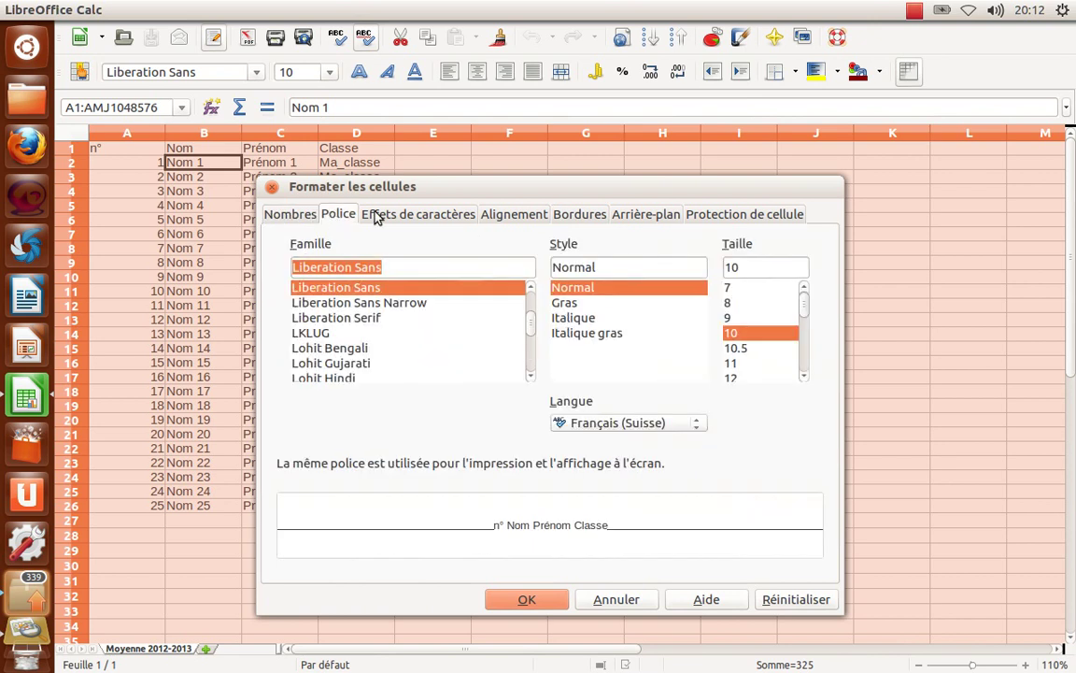
click(381, 216)
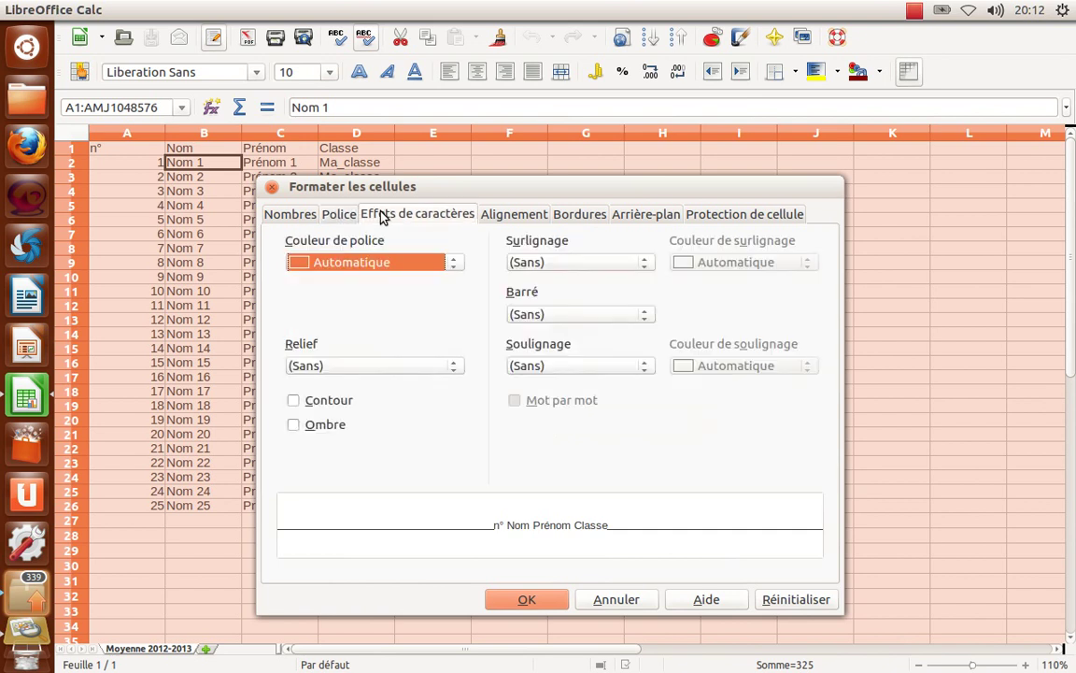
click(538, 221)
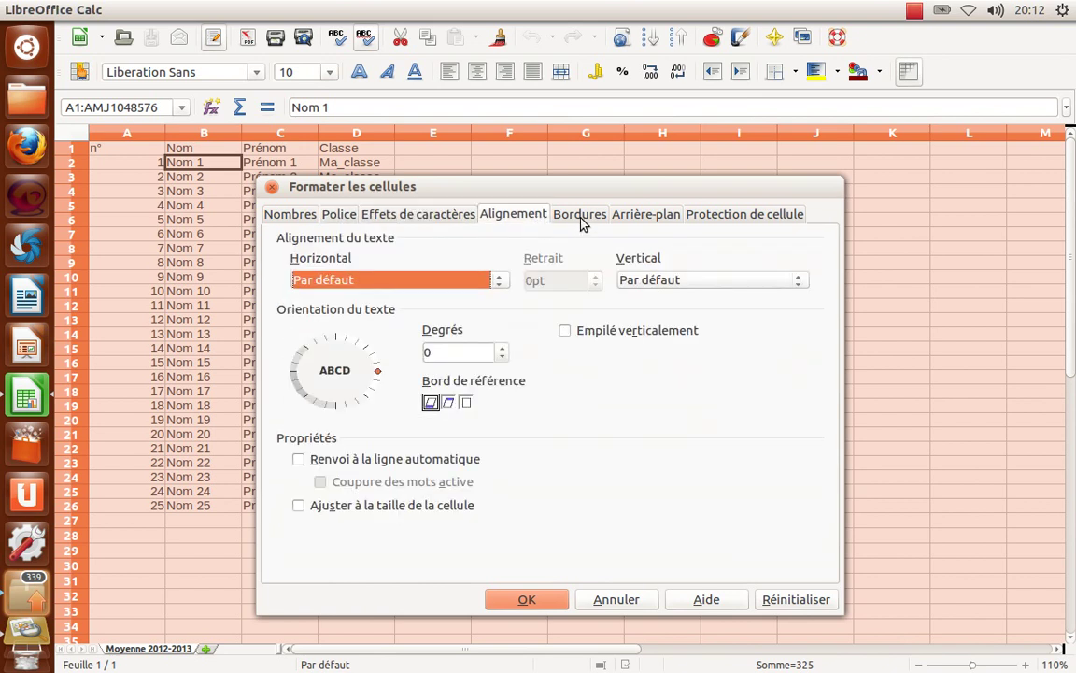
click(579, 216)
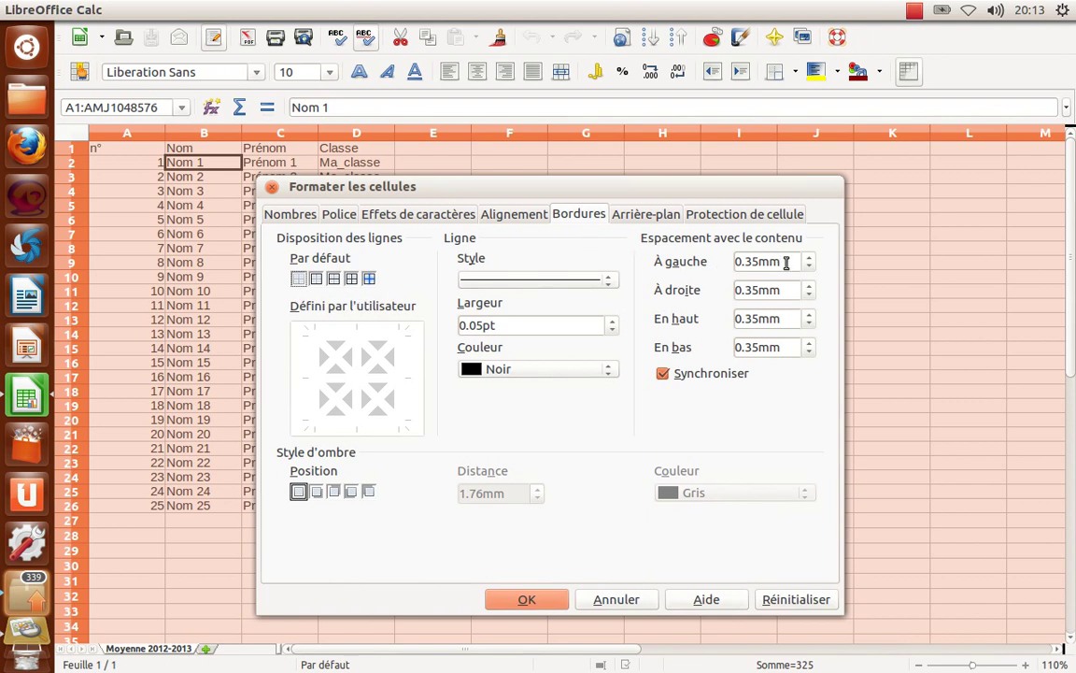
drag(786, 262, 726, 268)
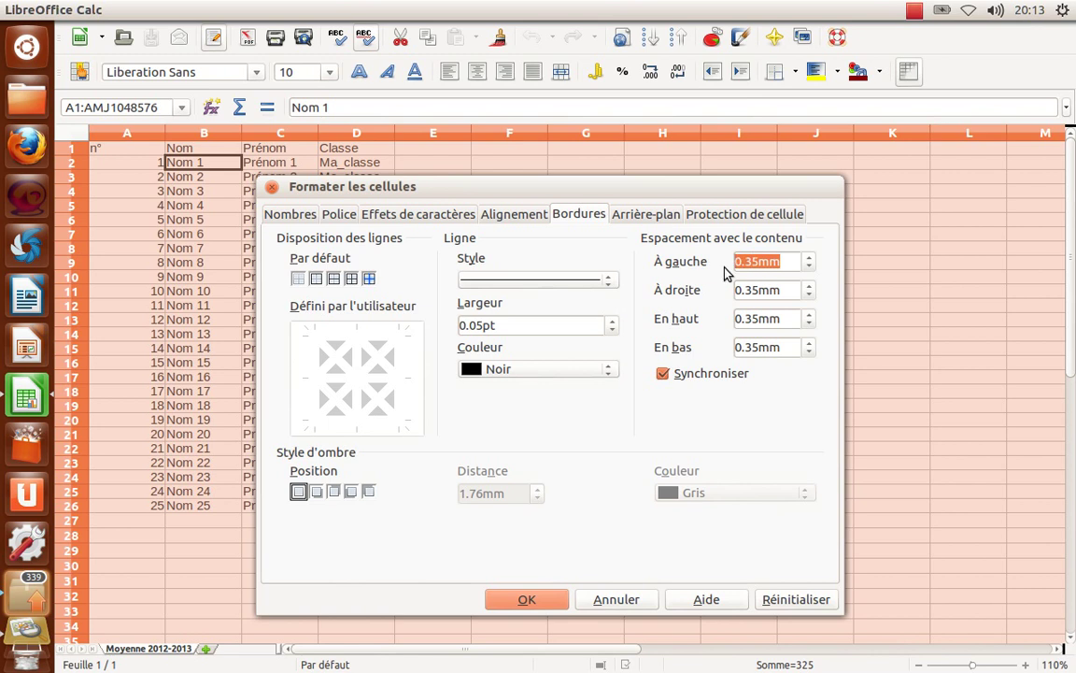
text(2mm)
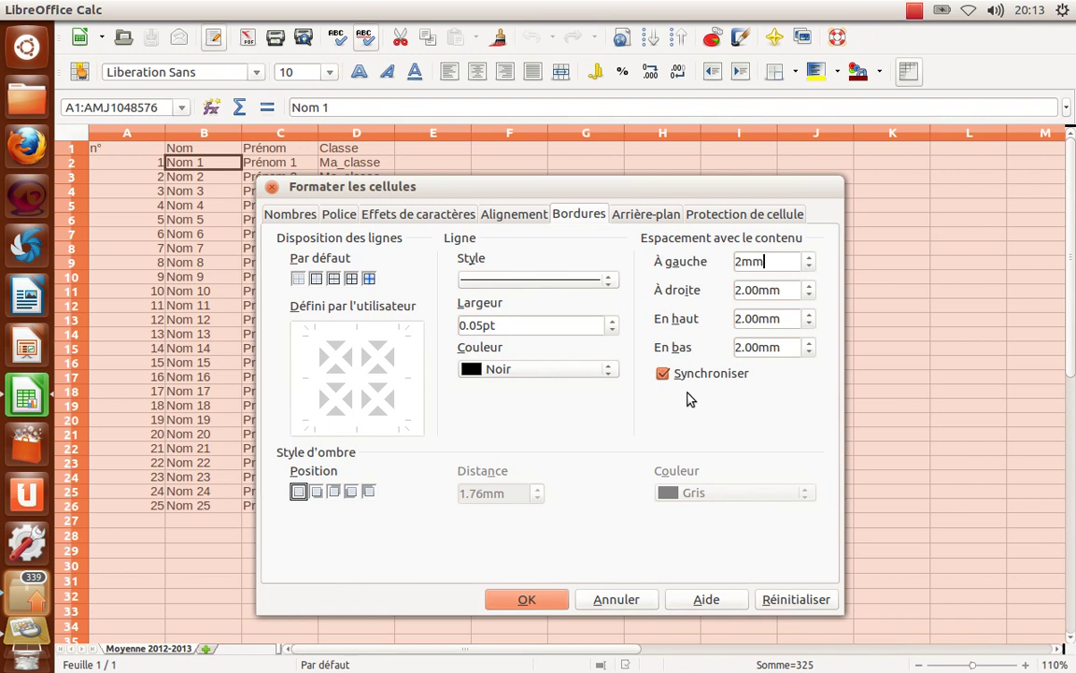
key(Tab)
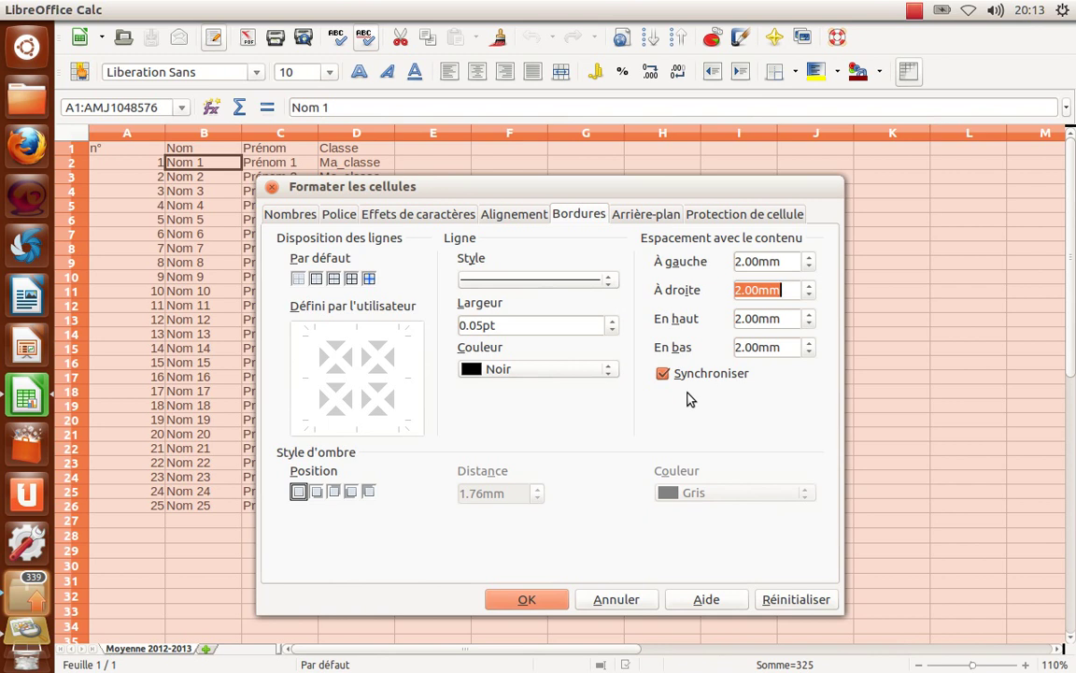
click(528, 599)
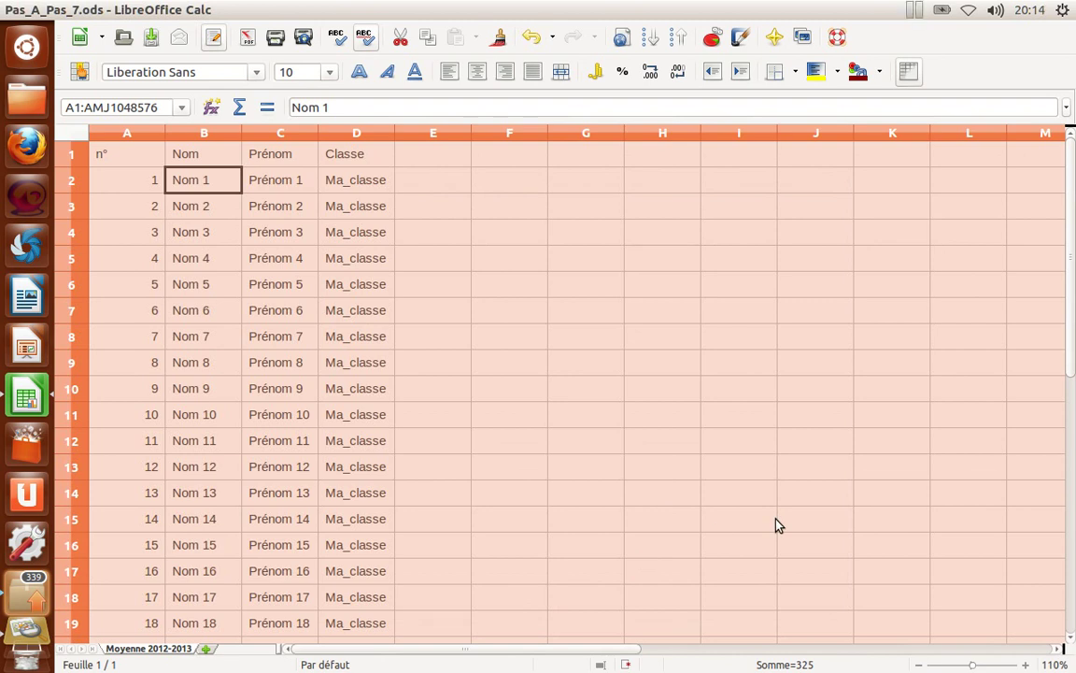
- Enter the headers Trimestre 1, Trimestre 2, Trimestre 3 and Moyenne annuelle in cells E1 to H1
click(431, 161)
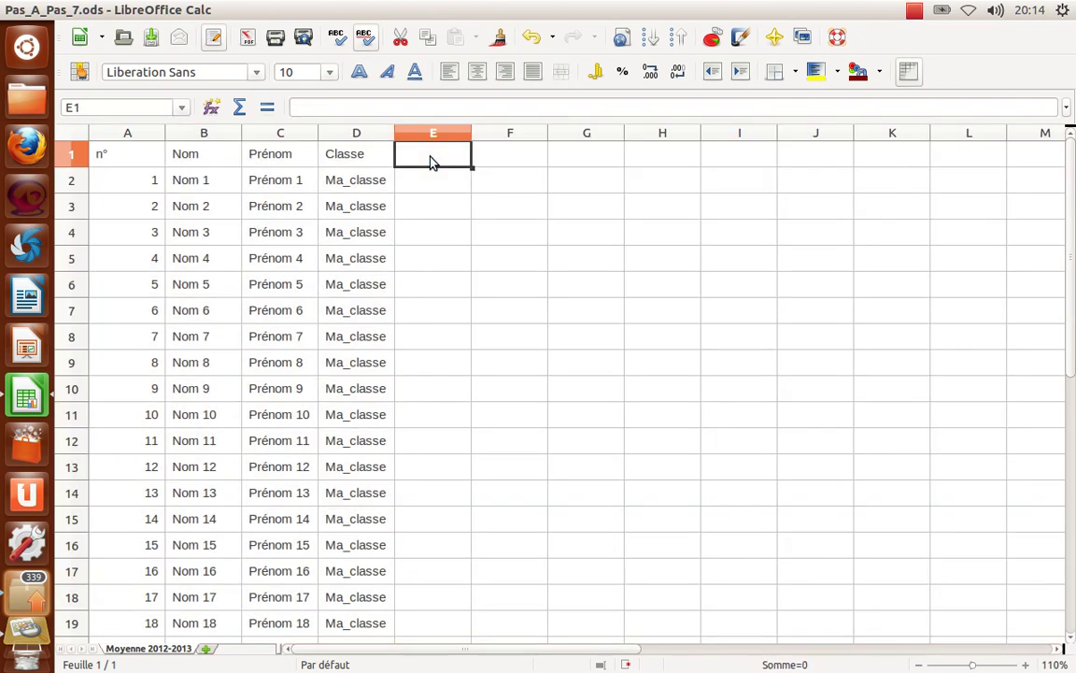
text(trimestre 1)
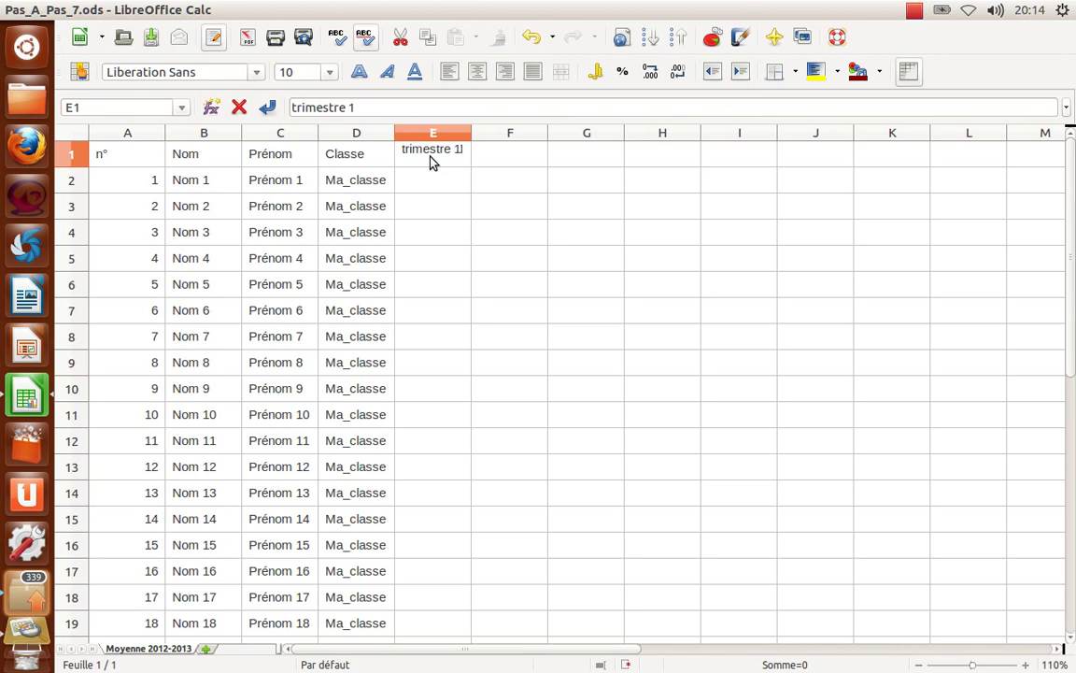
key(Tab)
text(Trimestr)
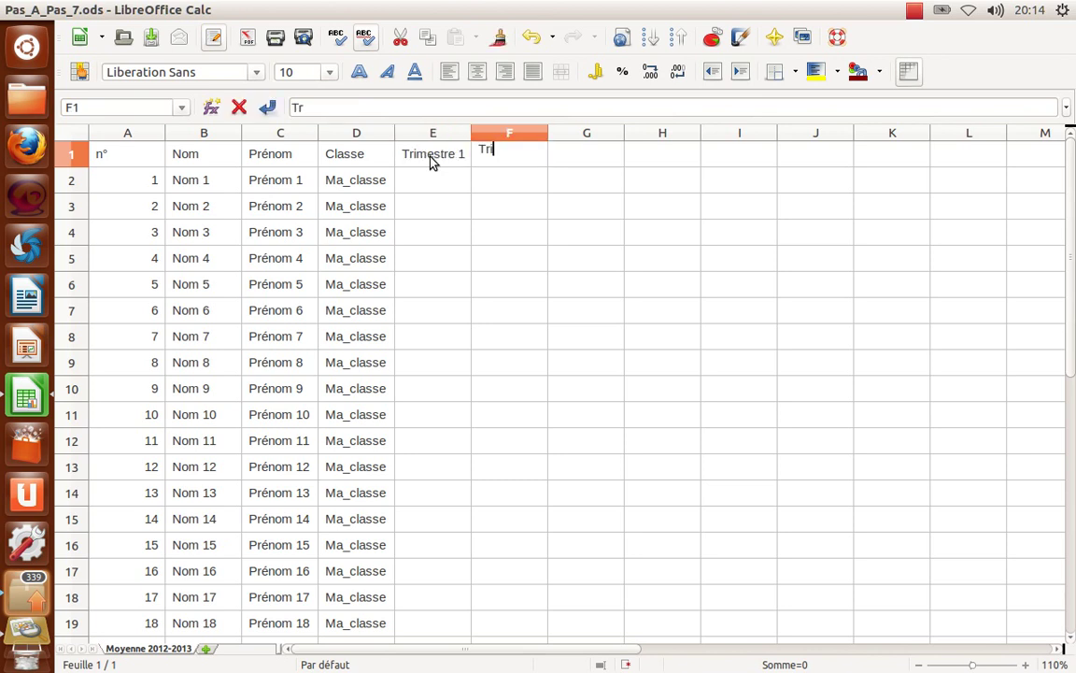
text(e 2)
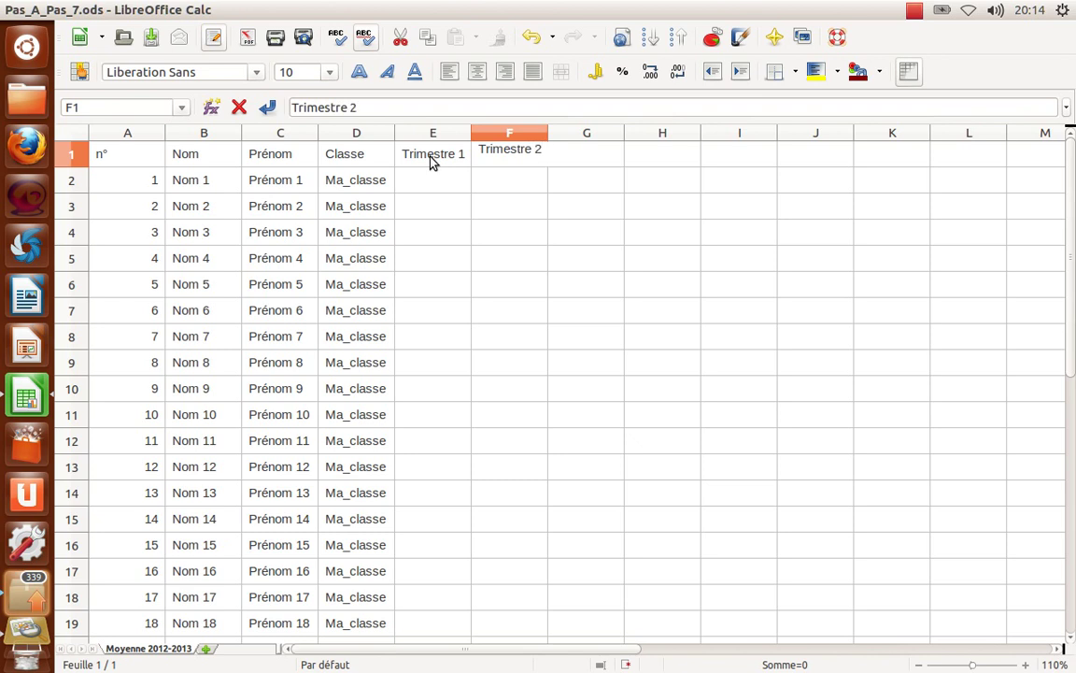
key(Tab)
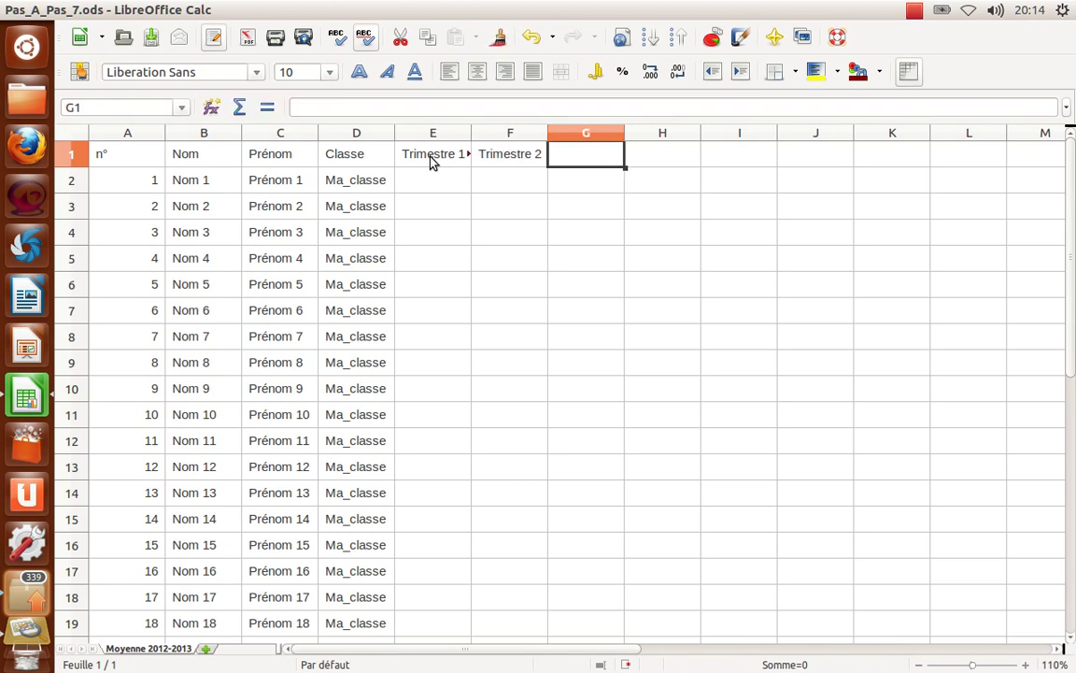
text(trimestre)
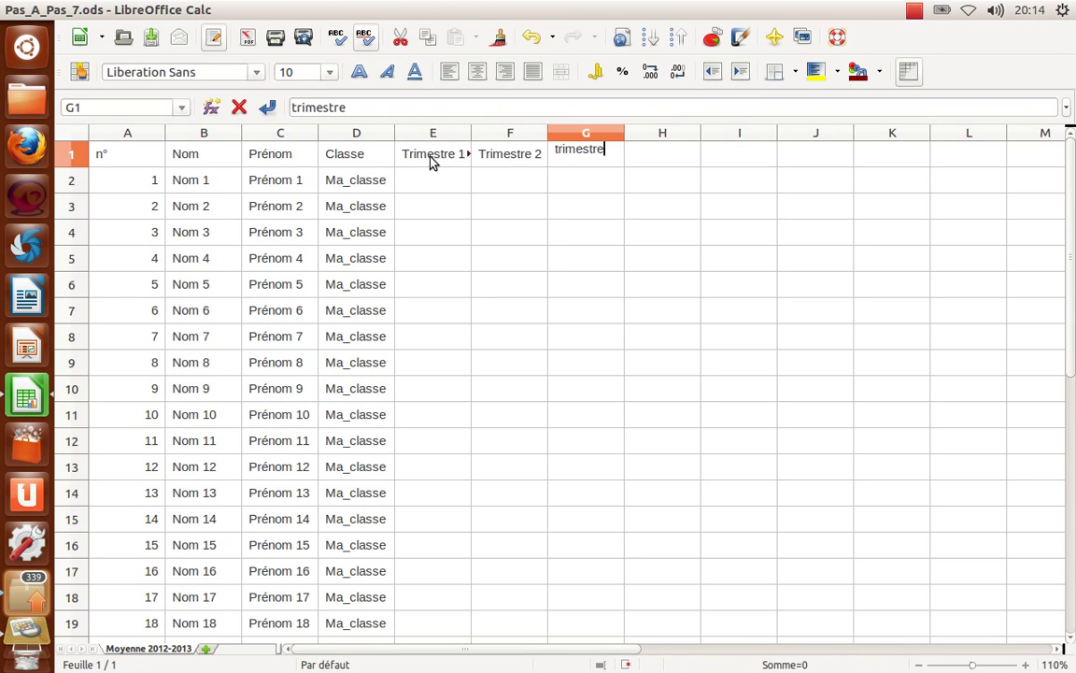
text( 3)
key(Tab)
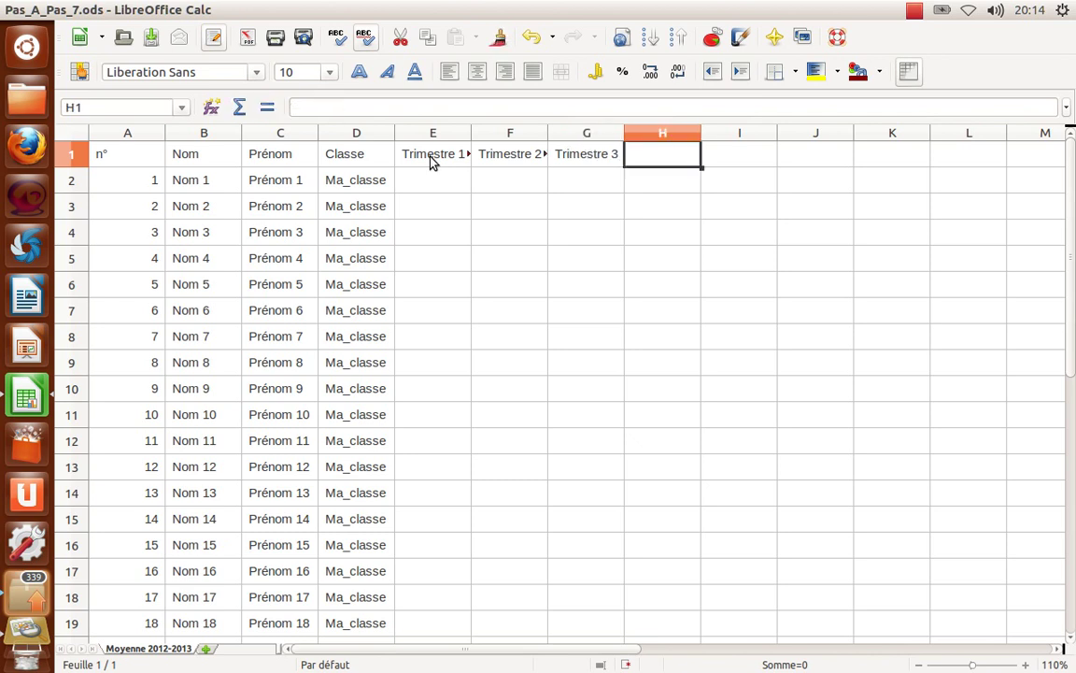
text(Moyenn)
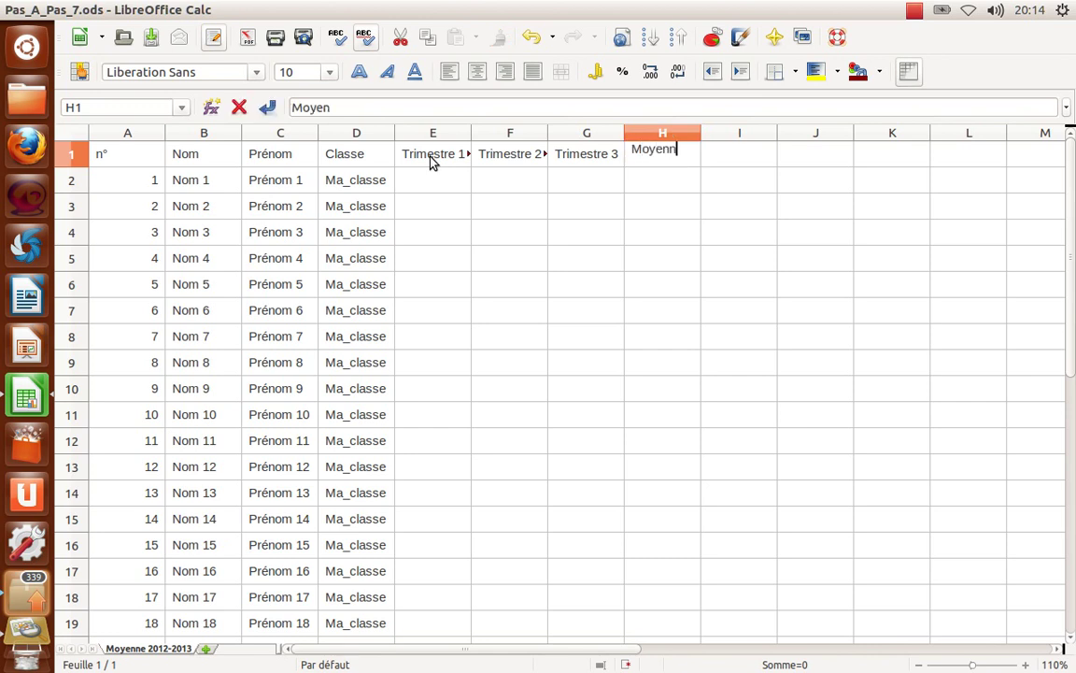
text(e annuelle)
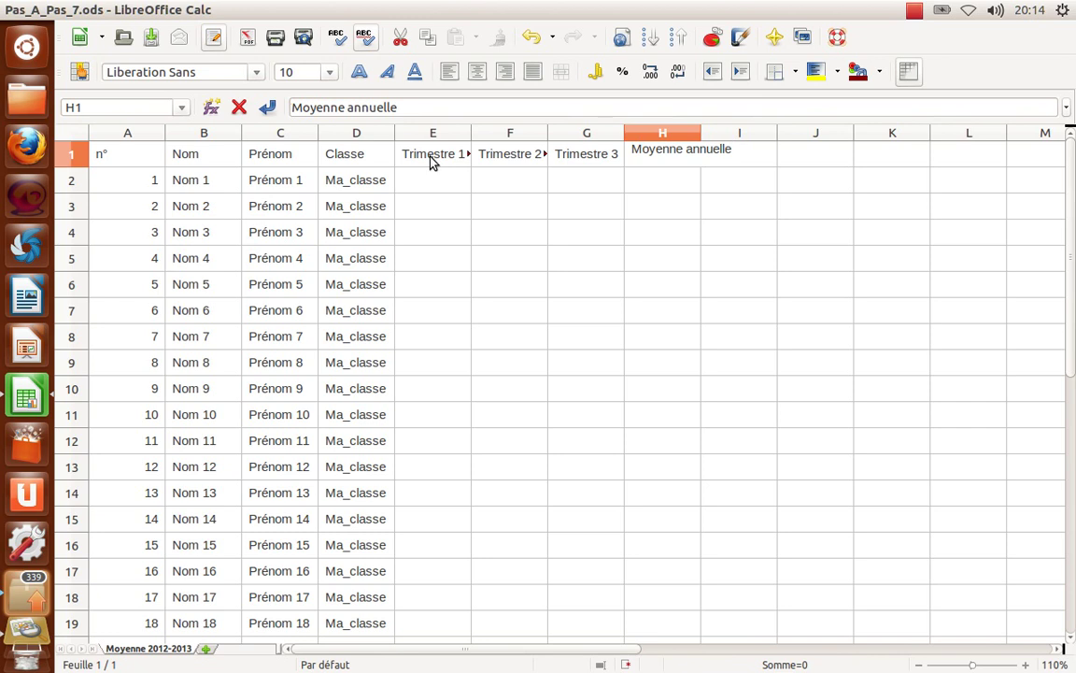
key(Return)
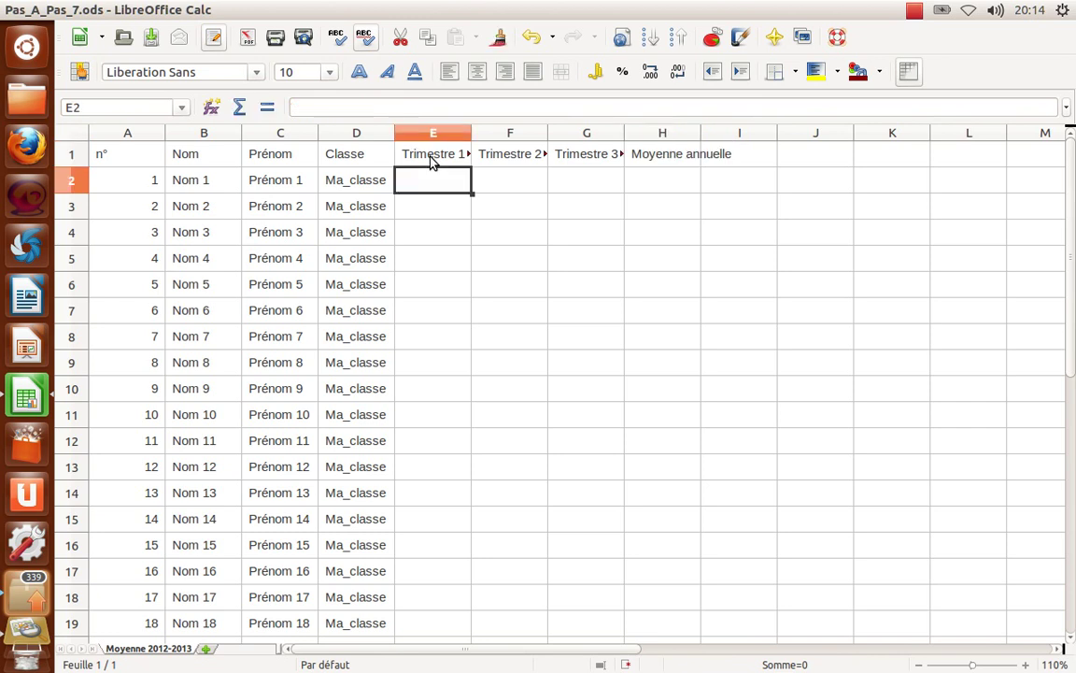
- Enter the first student's trimester grades 4, 5 and 6 in cells E2 to G2
text(4)
key(Tab)
text(5)
key(Tab)
text(6)
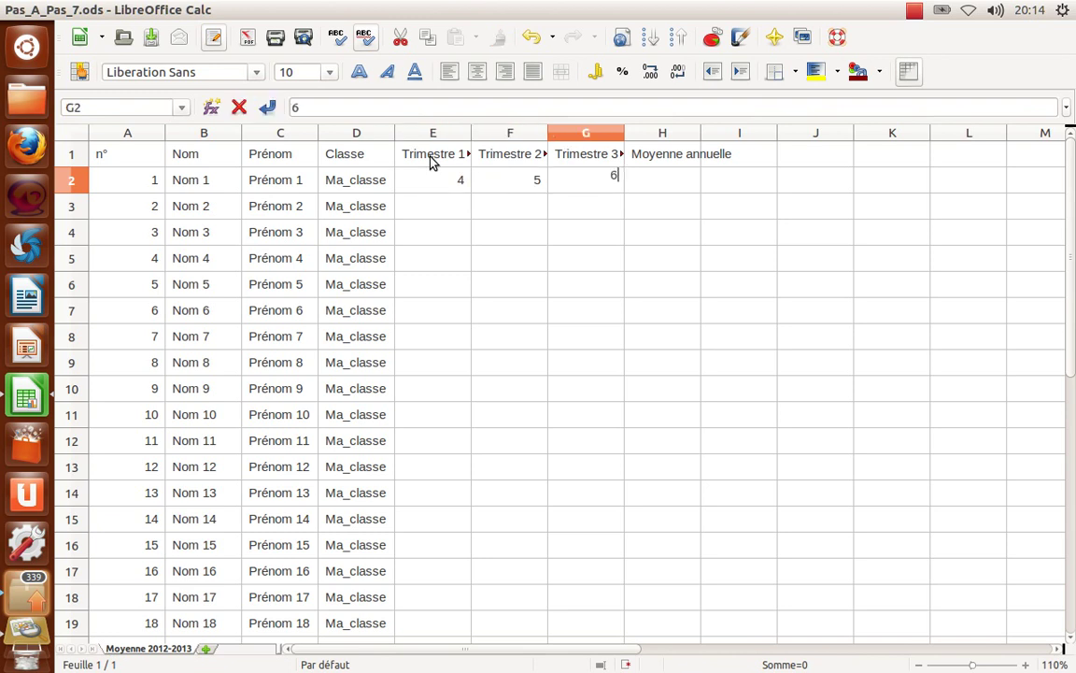
- Enter the second student's trimester grades 3, 4 and 4 in cells E3 to G3
click(451, 207)
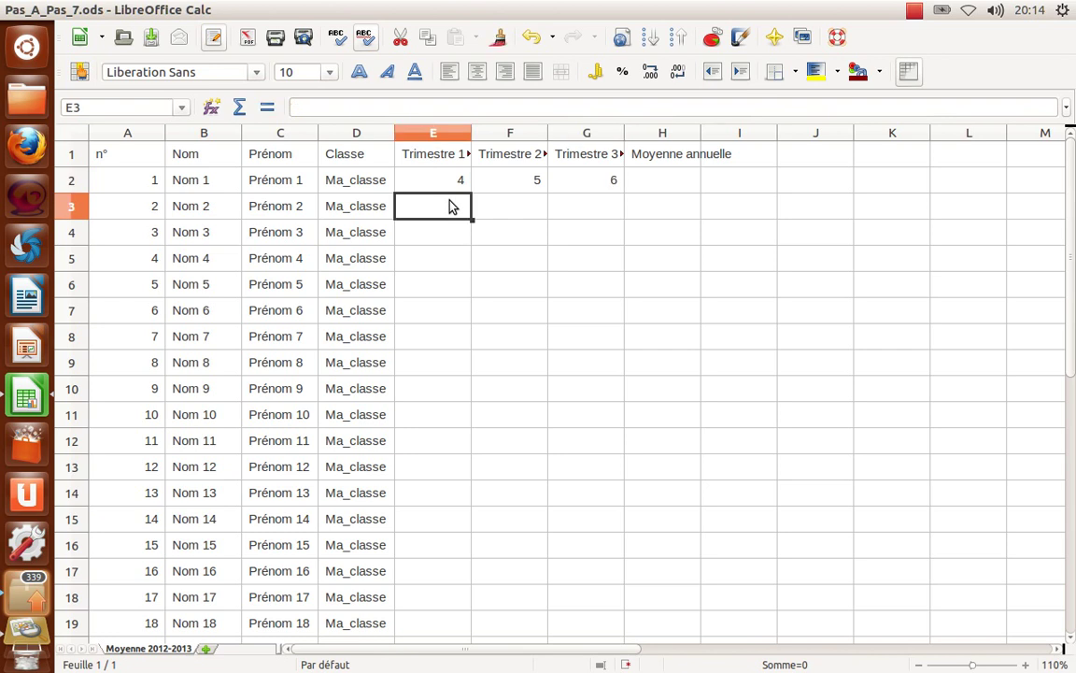
text(3)
key(Tab)
text(4)
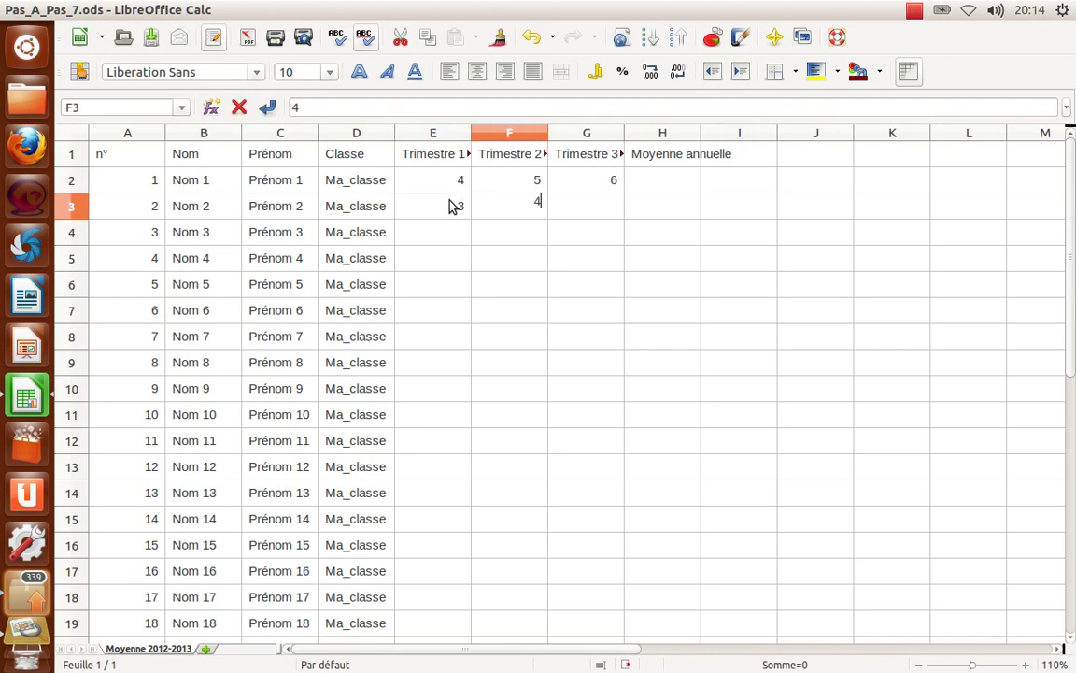
key(Tab)
text(4)
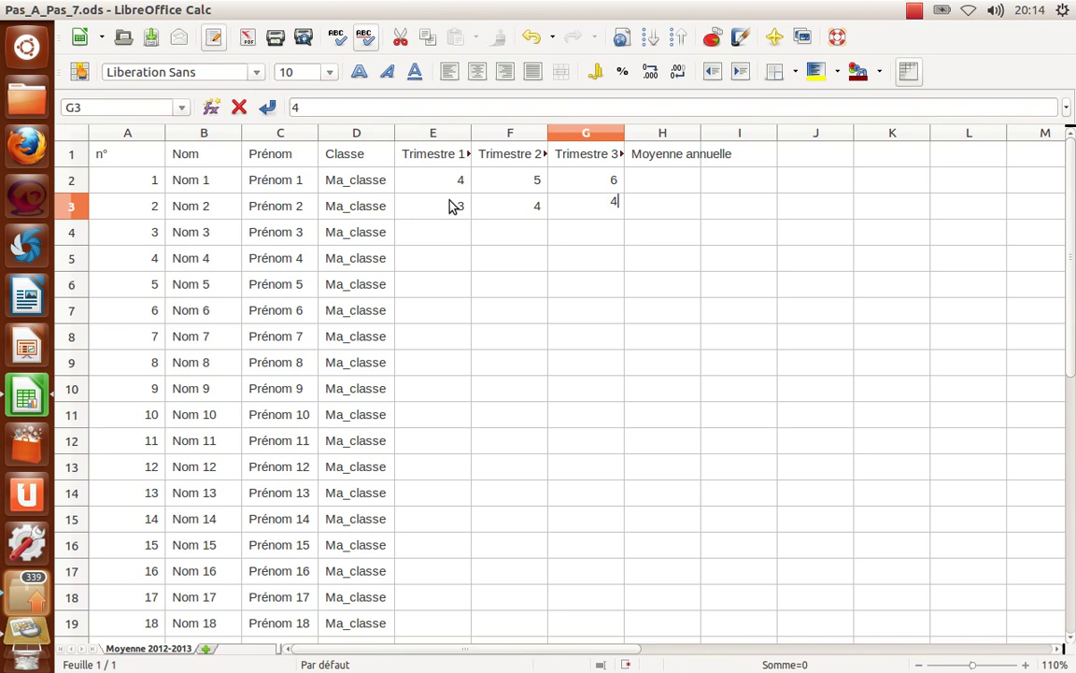
key(Return)
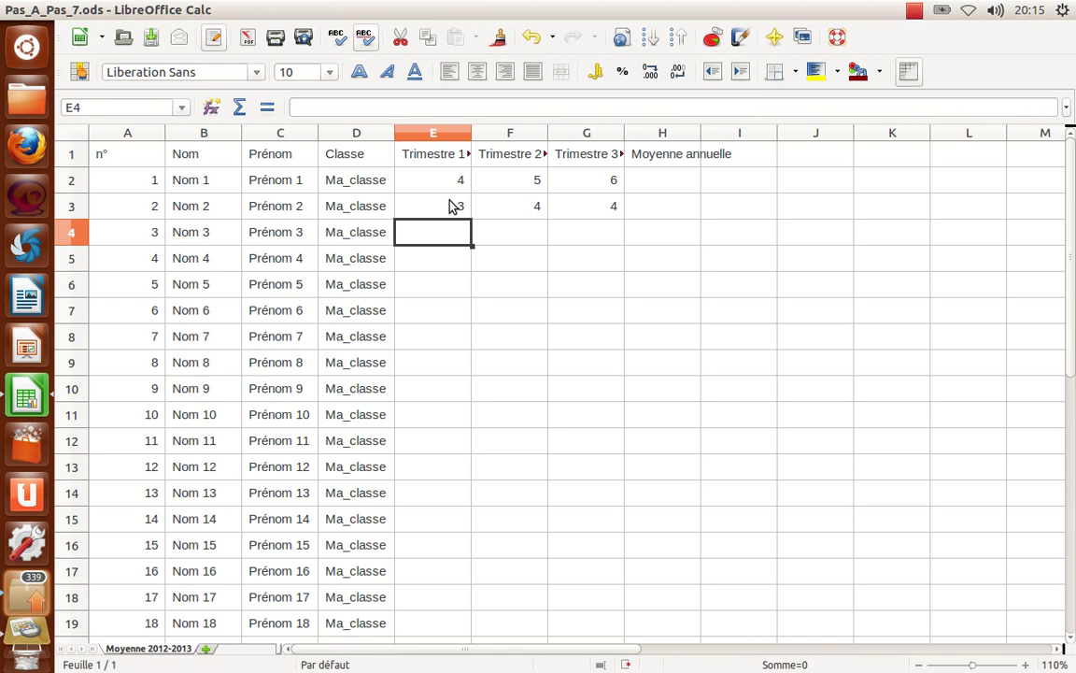
- Fit the widths of columns E, F, G and H to their header text
double_click(472, 133)
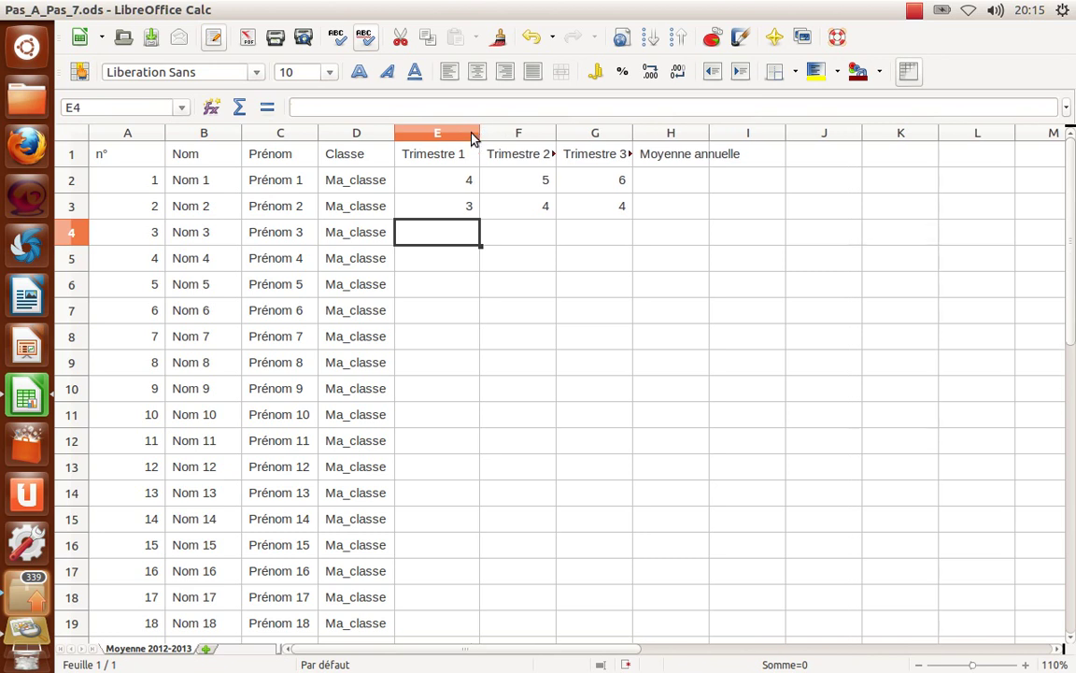
double_click(555, 134)
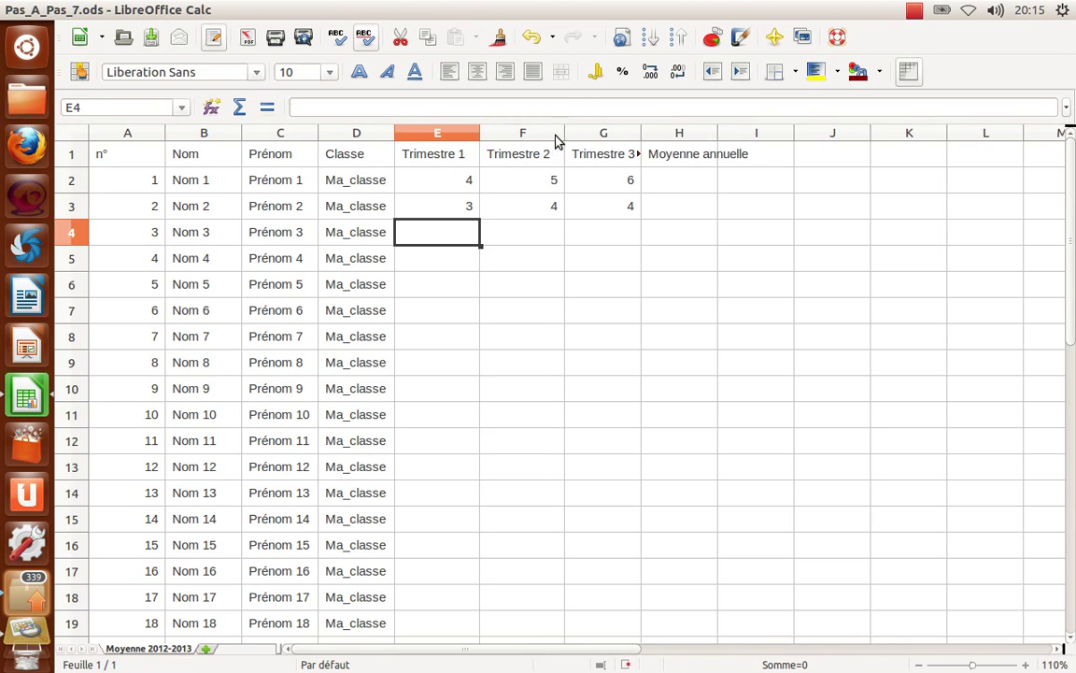
double_click(641, 134)
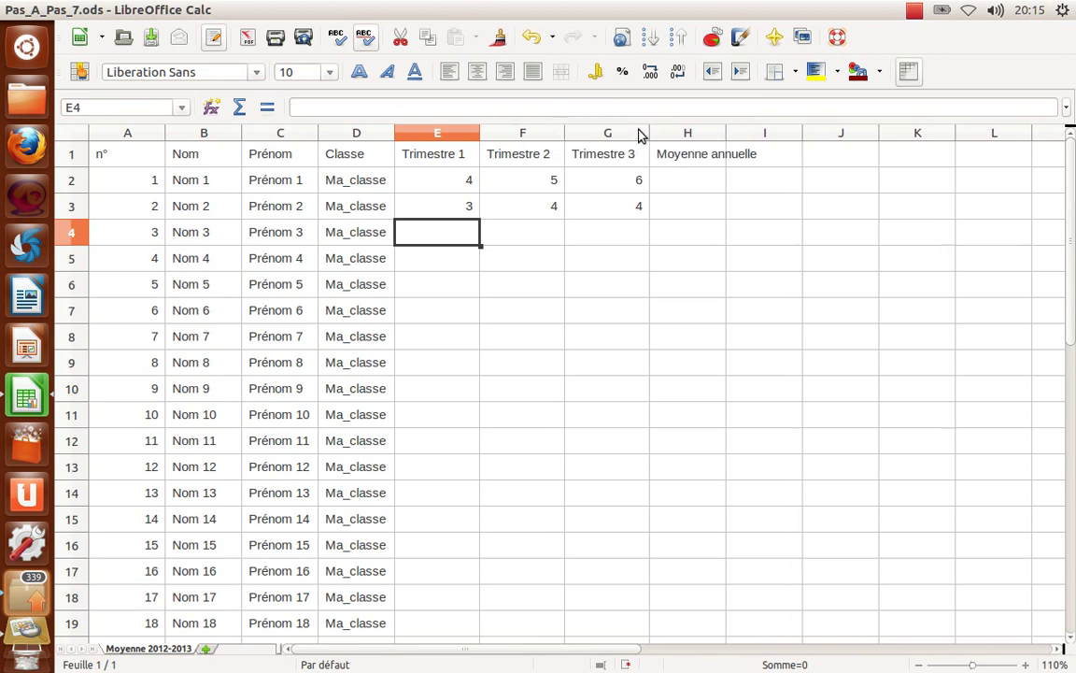
double_click(725, 134)
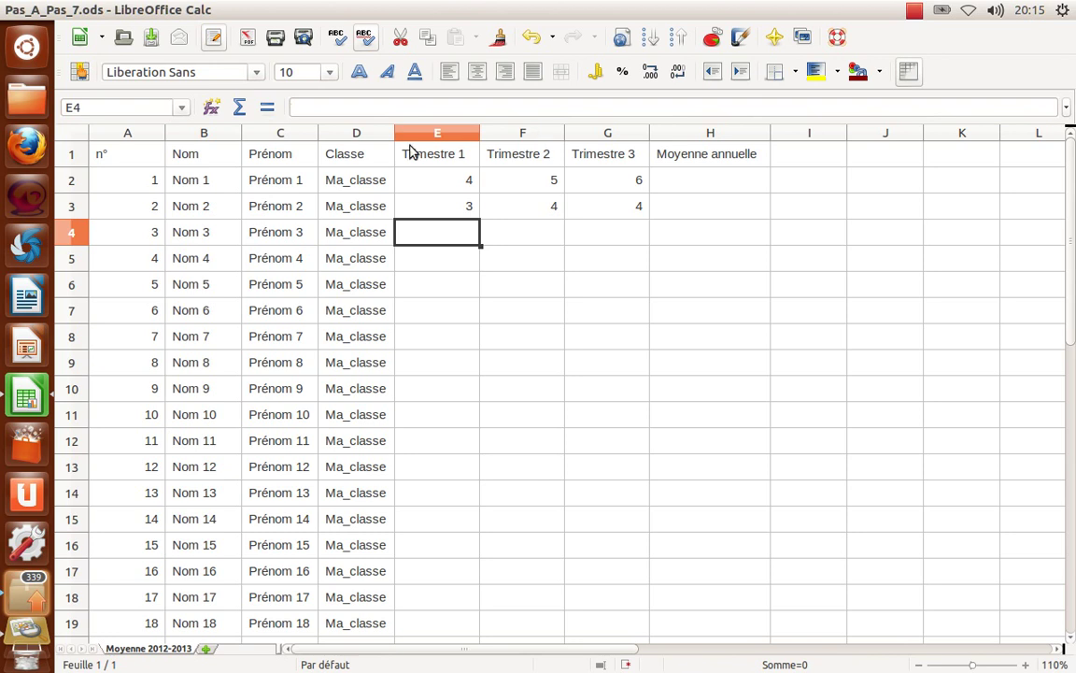
- Apply the Titre cell style to the whole header row 1
click(66, 165)
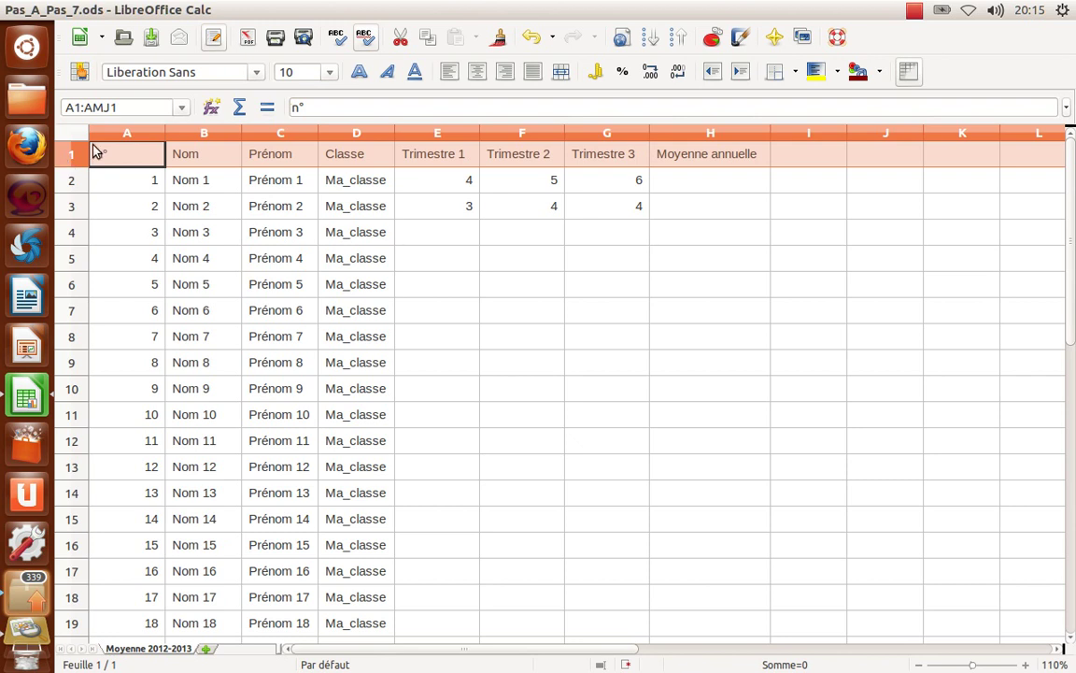
mouse_move(337, 11)
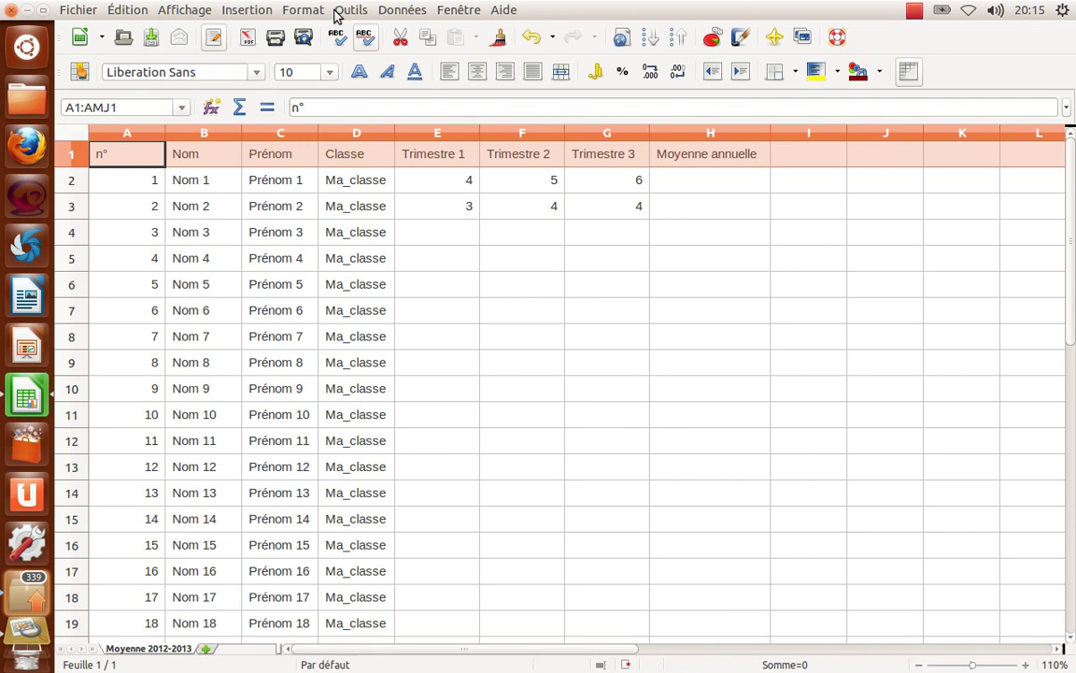
click(315, 13)
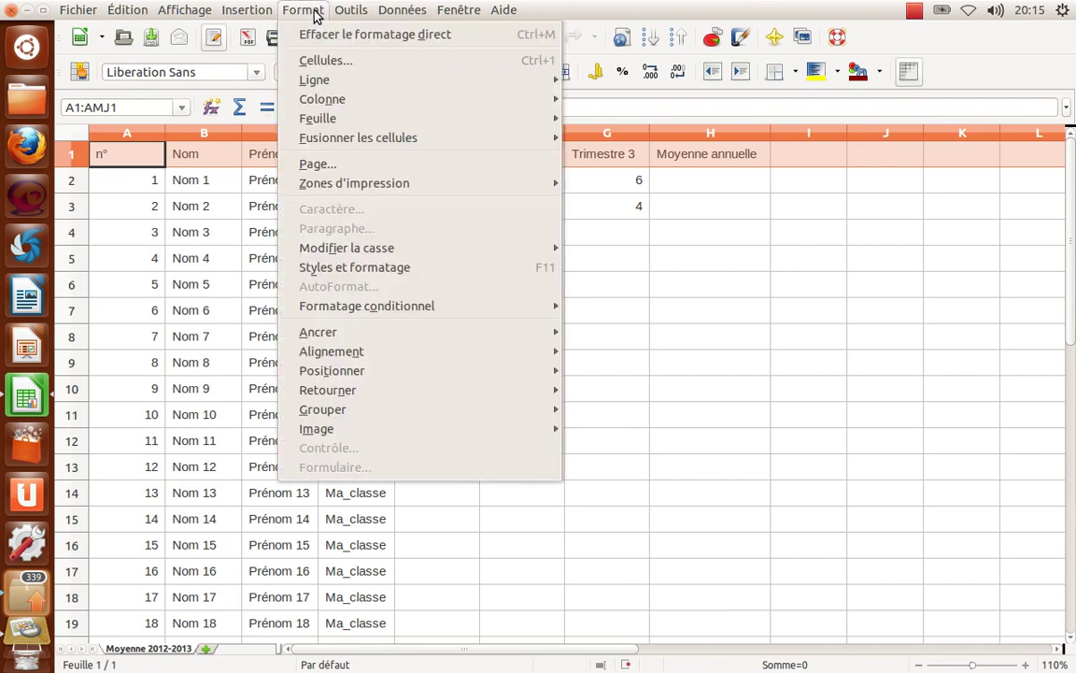
click(378, 268)
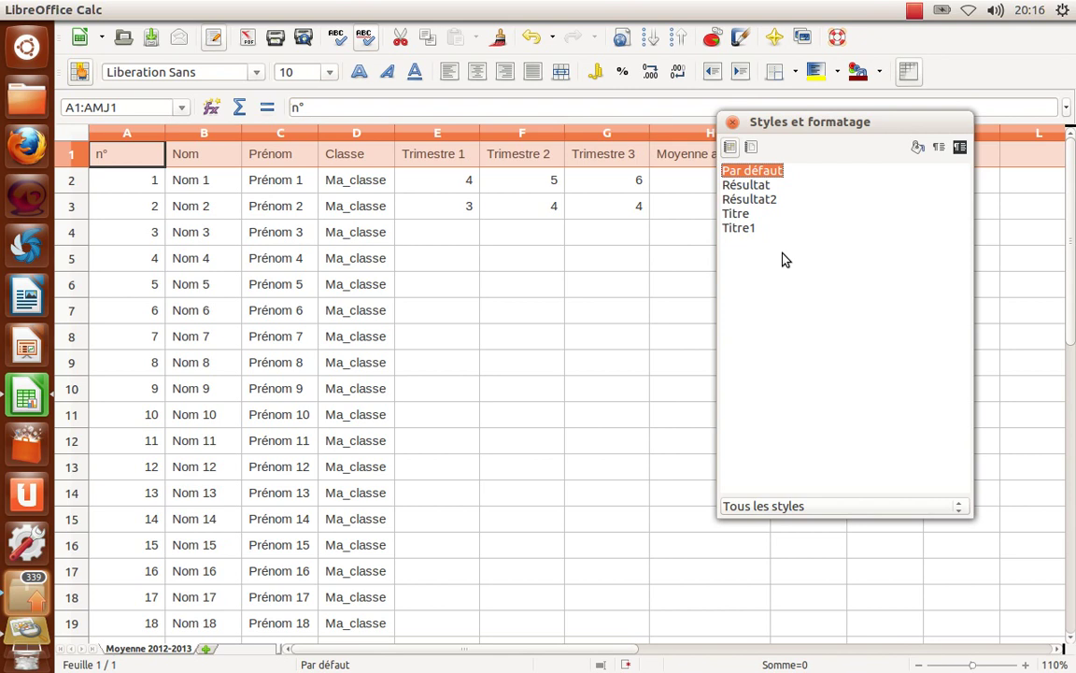
double_click(736, 214)
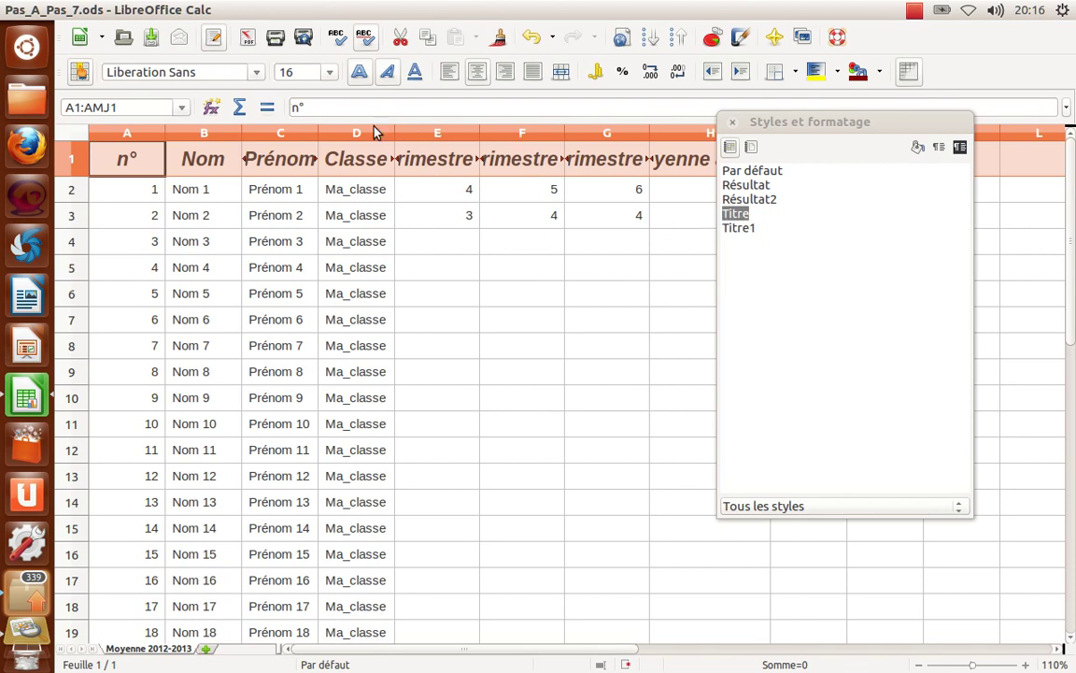
- Set the header row's font size to 12 and update the Titre cell style from that formatting
click(297, 75)
text(12)
key(Return)
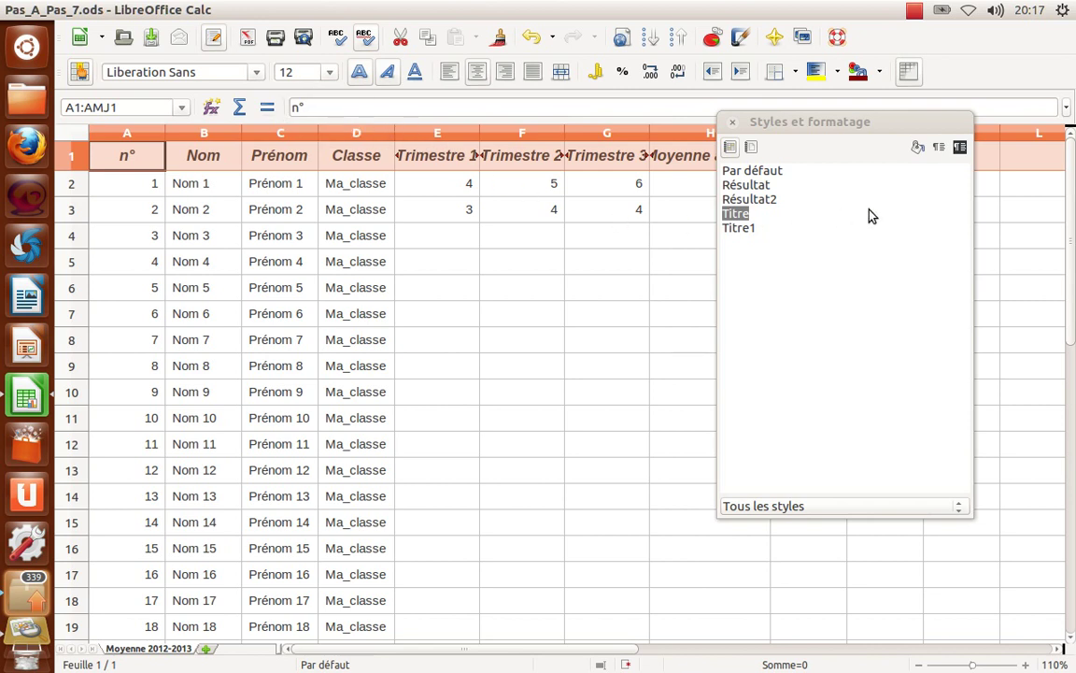
click(961, 149)
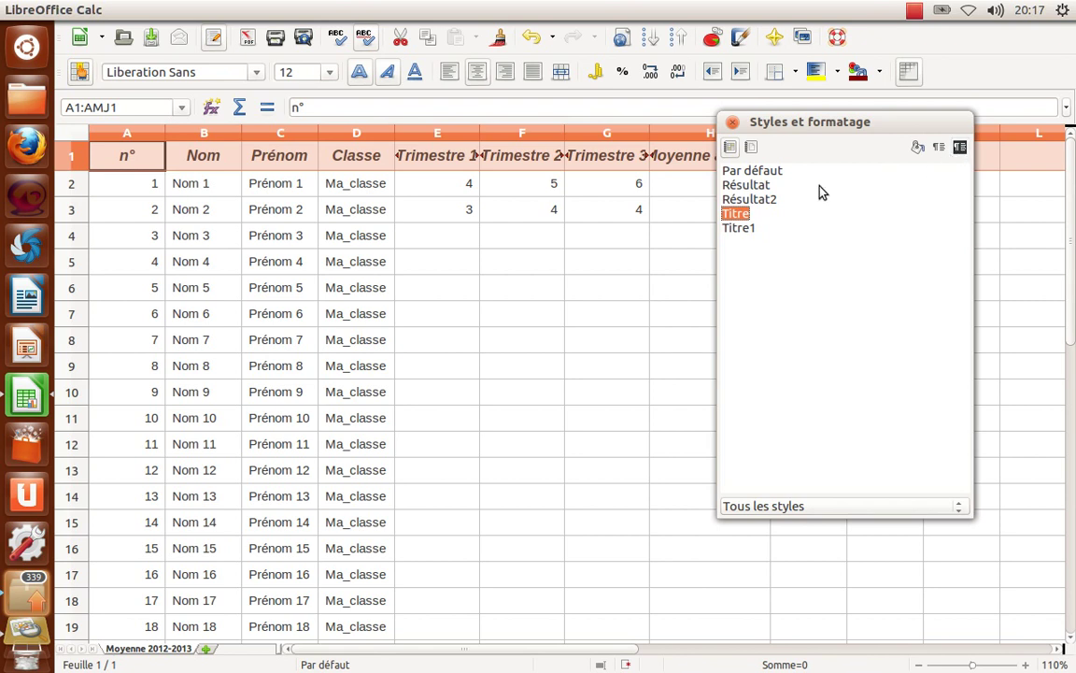
- Apply the Titre cell style to the whole n° column A
click(129, 134)
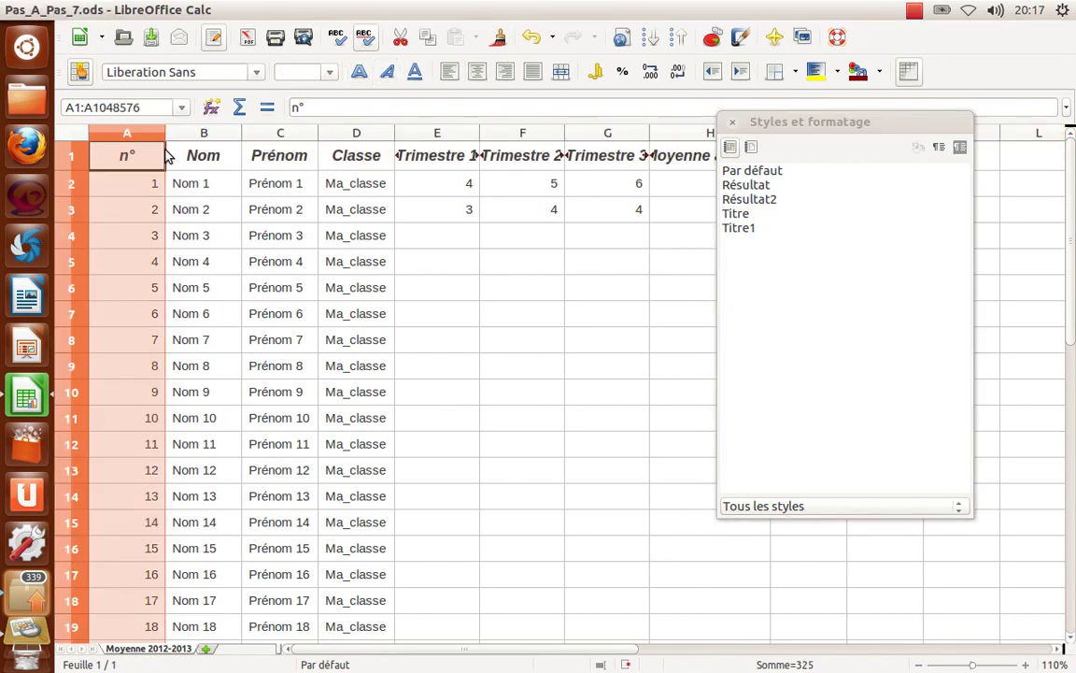
double_click(736, 214)
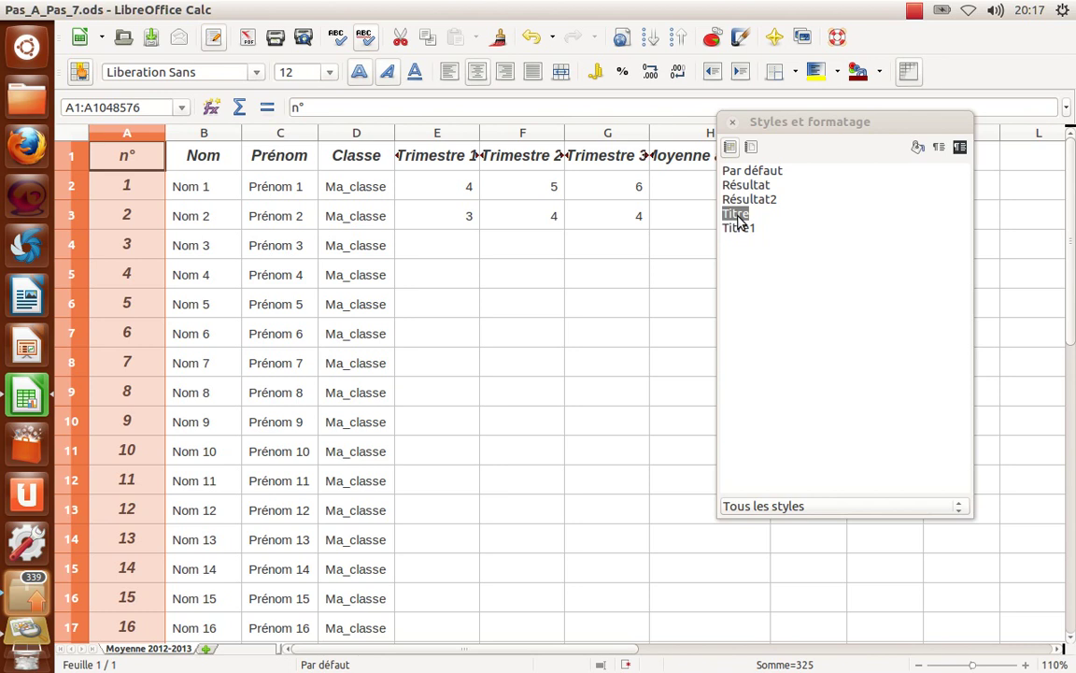
click(548, 316)
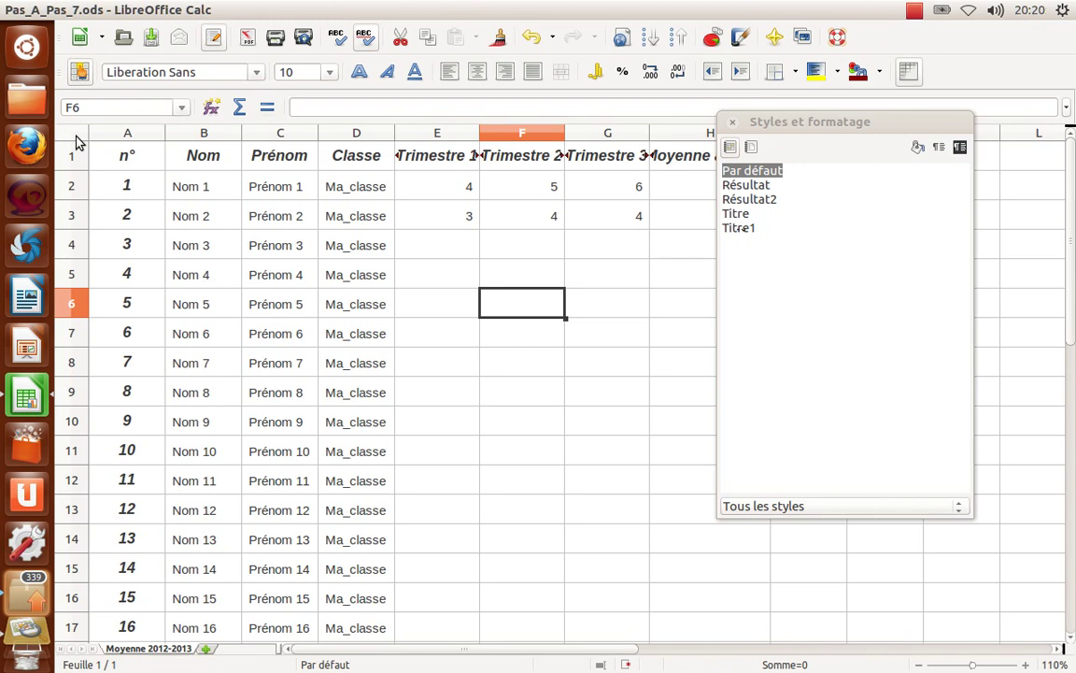
- Fit all the sheet's columns to optimal width with the default 0.2 cm added, and close the styles window
click(76, 137)
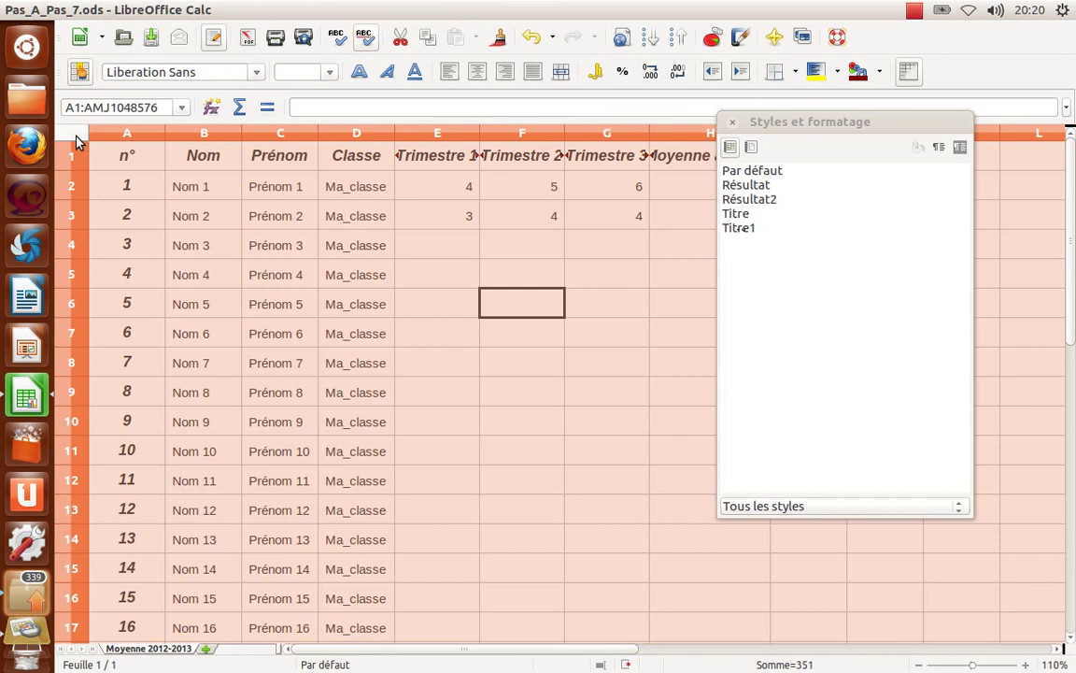
right_click(250, 141)
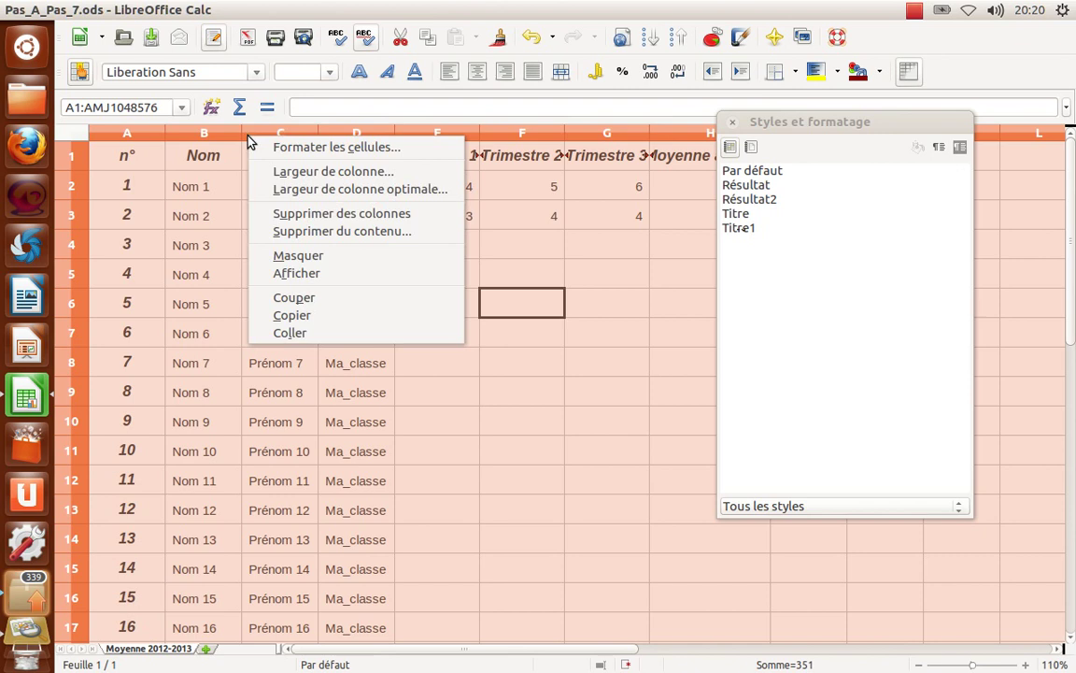
click(295, 191)
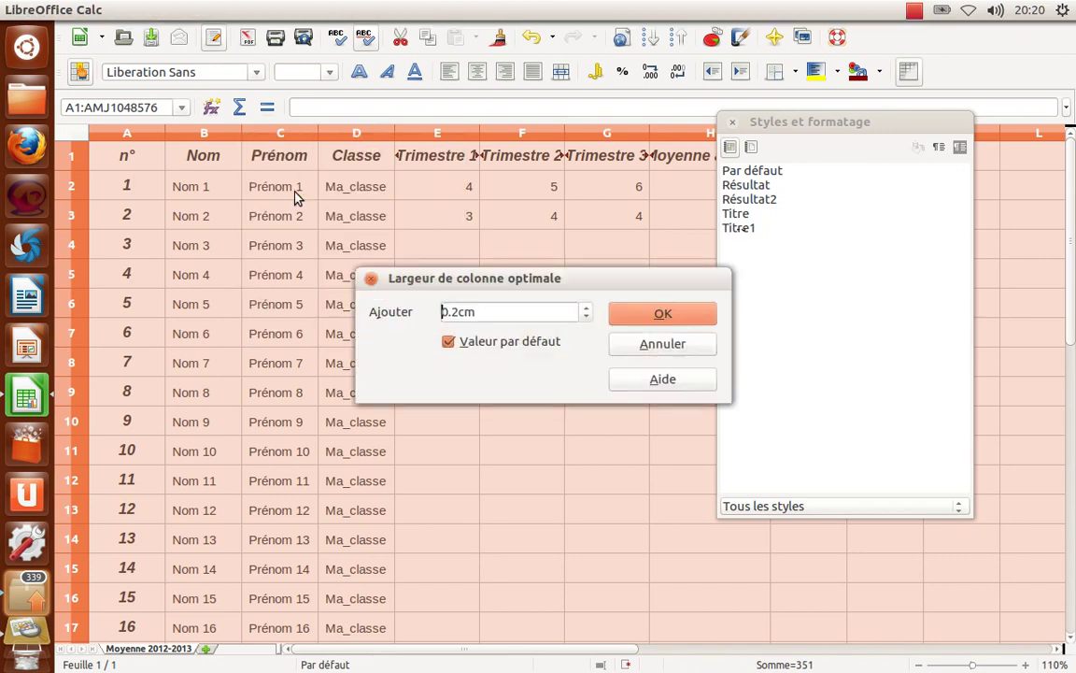
click(646, 316)
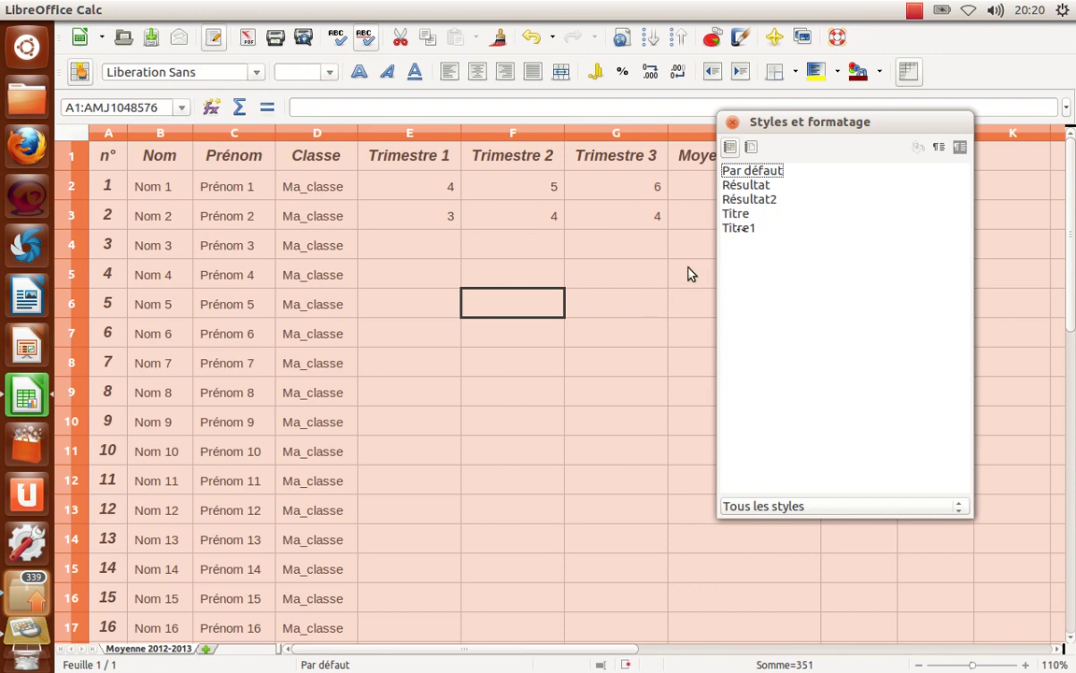
click(733, 124)
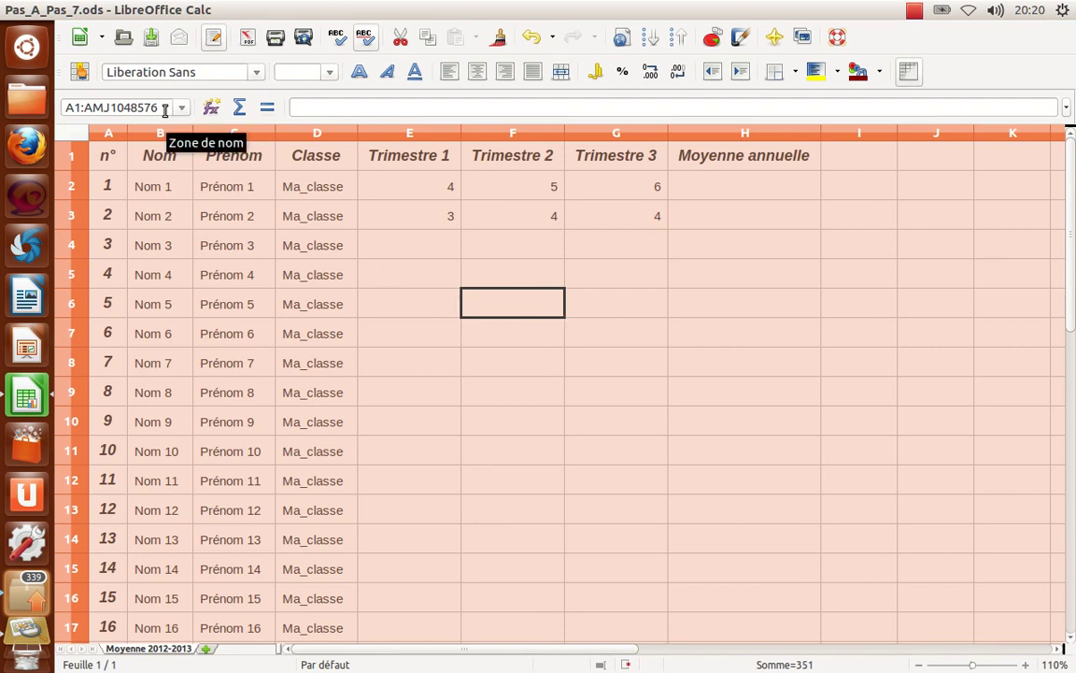
- Select the grade range E2:G26 by its reference and center its contents horizontally
drag(158, 106, 54, 129)
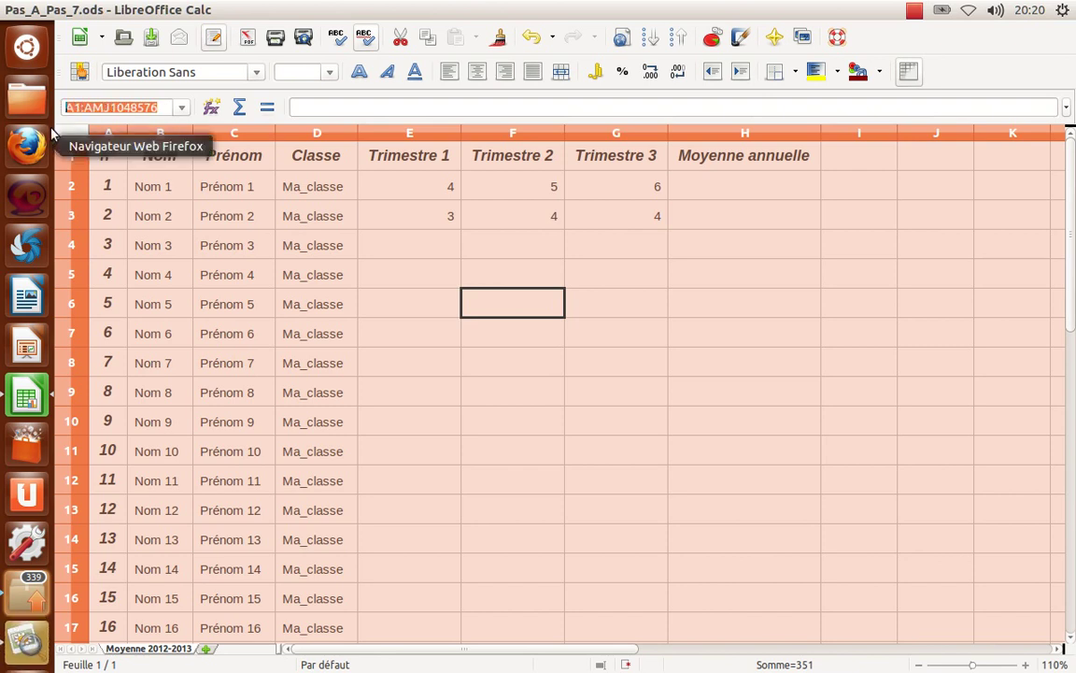
text(e2:)
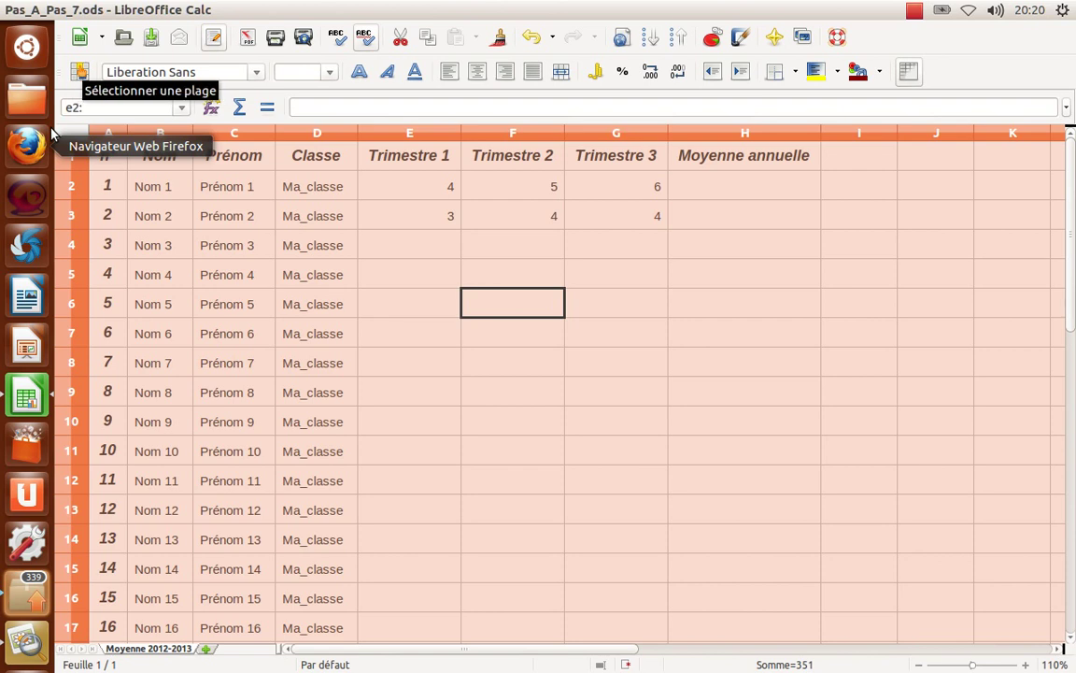
text(g)
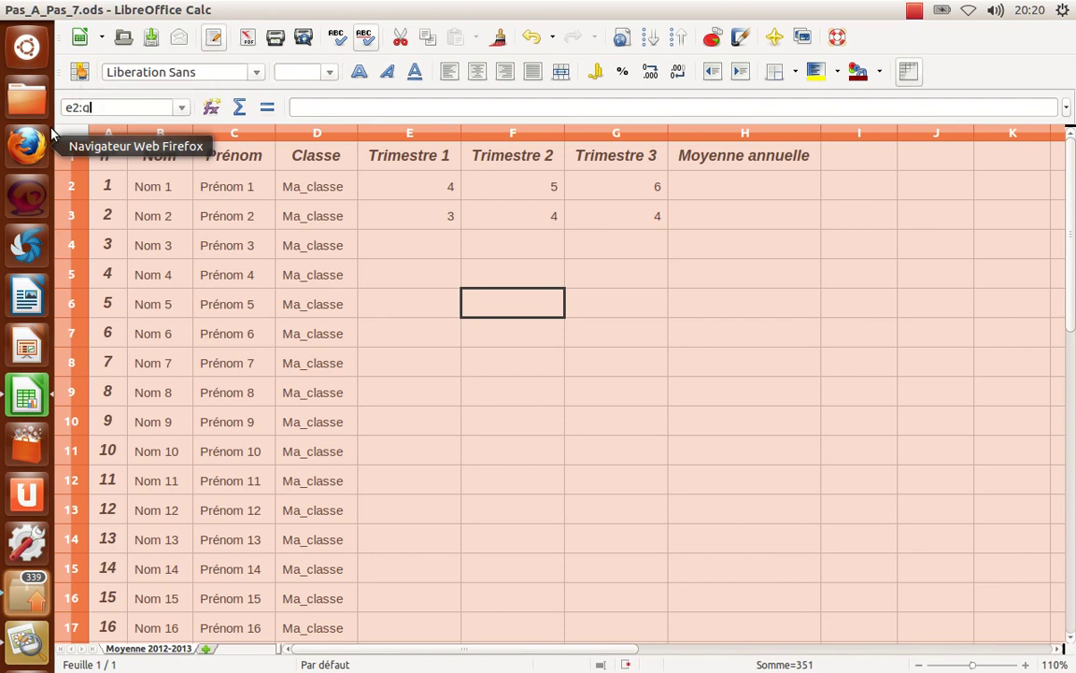
text(26)
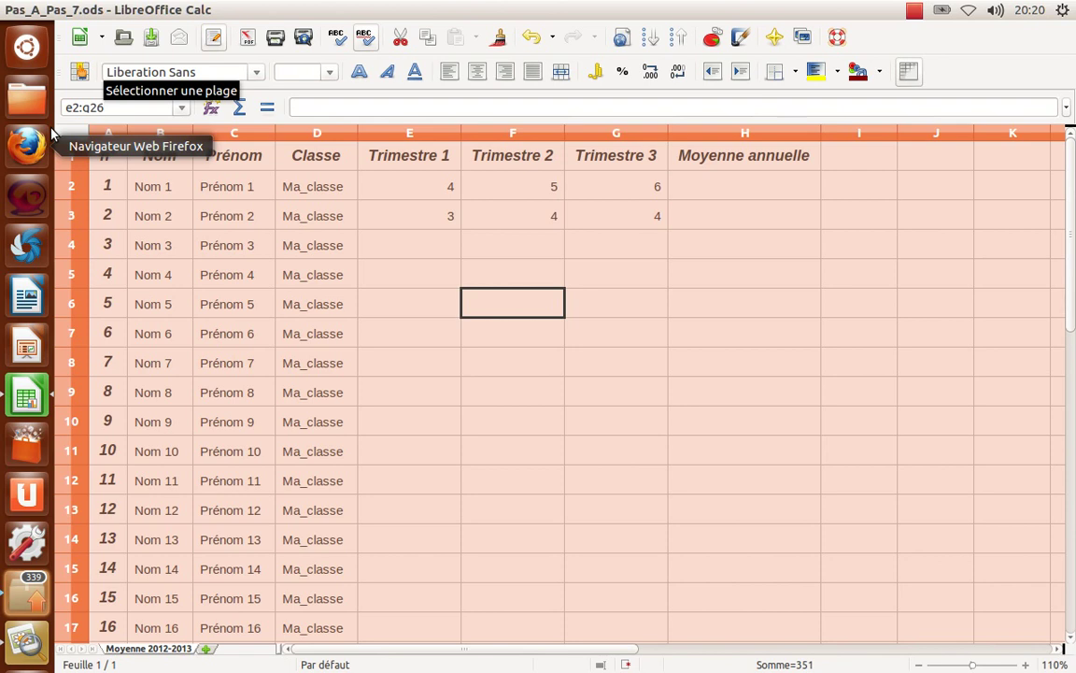
key(Return)
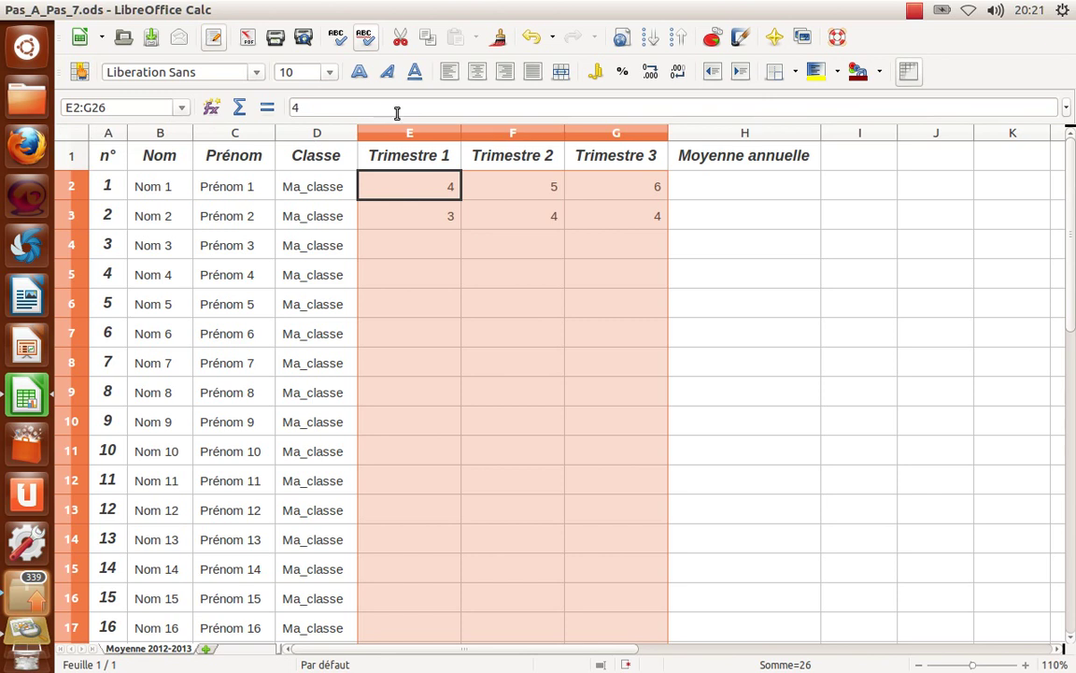
click(476, 74)
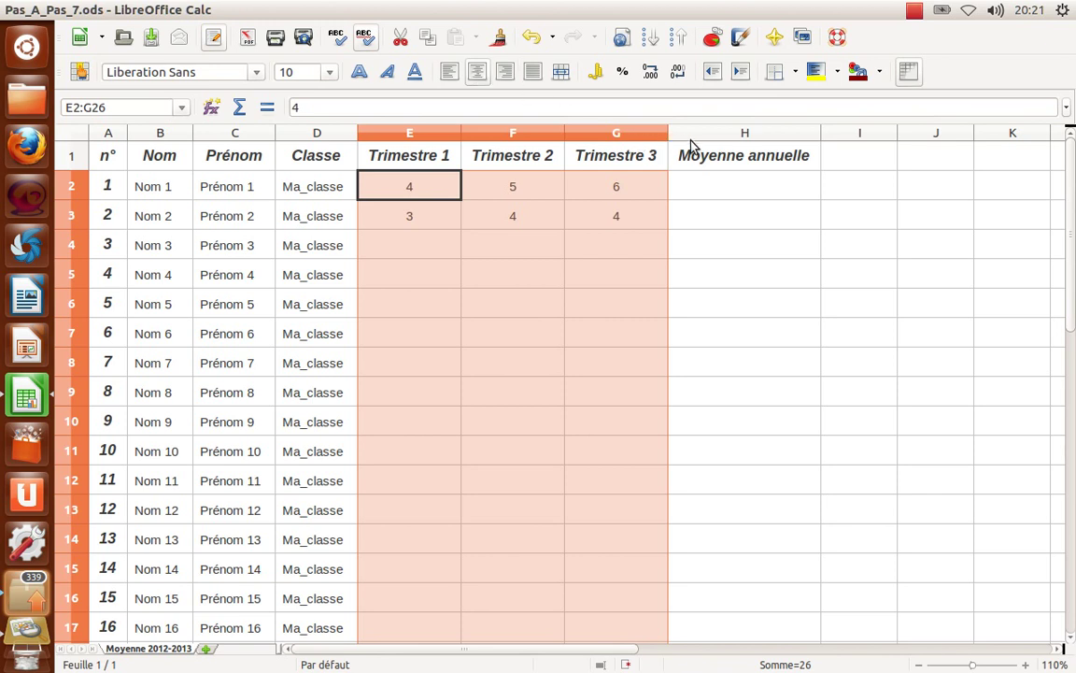
- Toggle bold formatting on the whole Moyenne annuelle column H
click(734, 134)
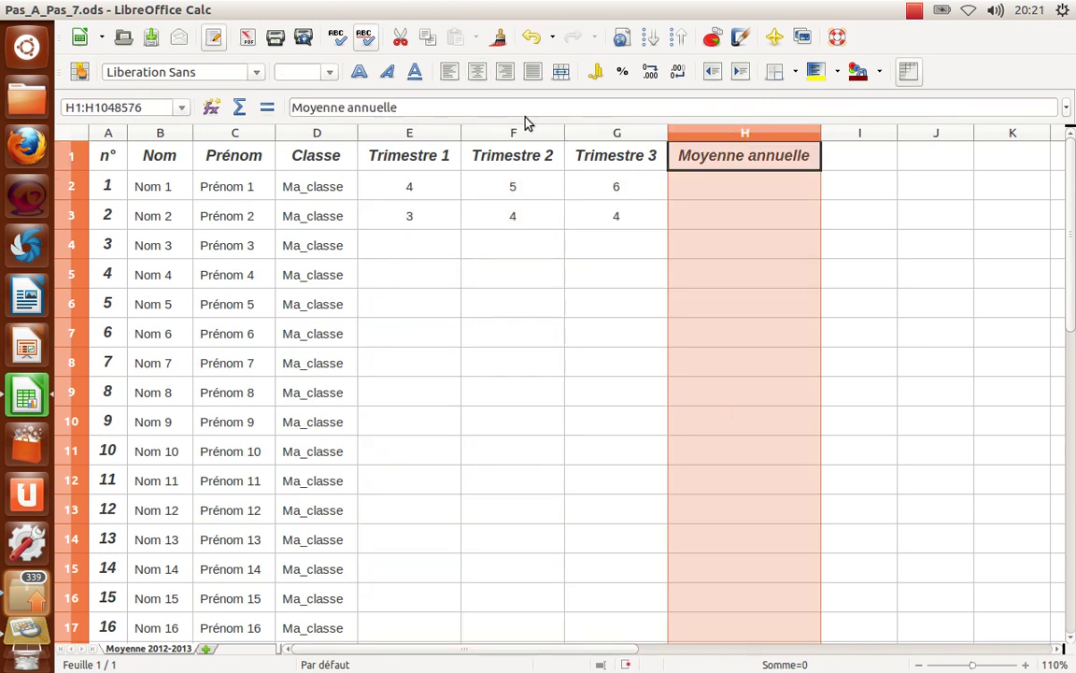
click(359, 74)
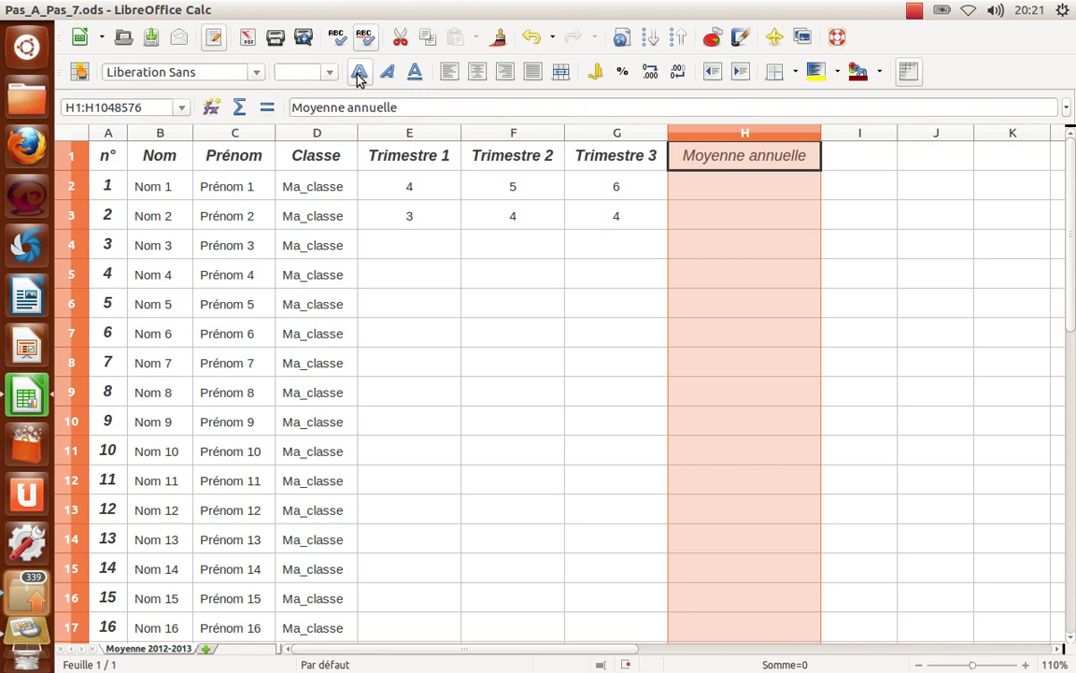